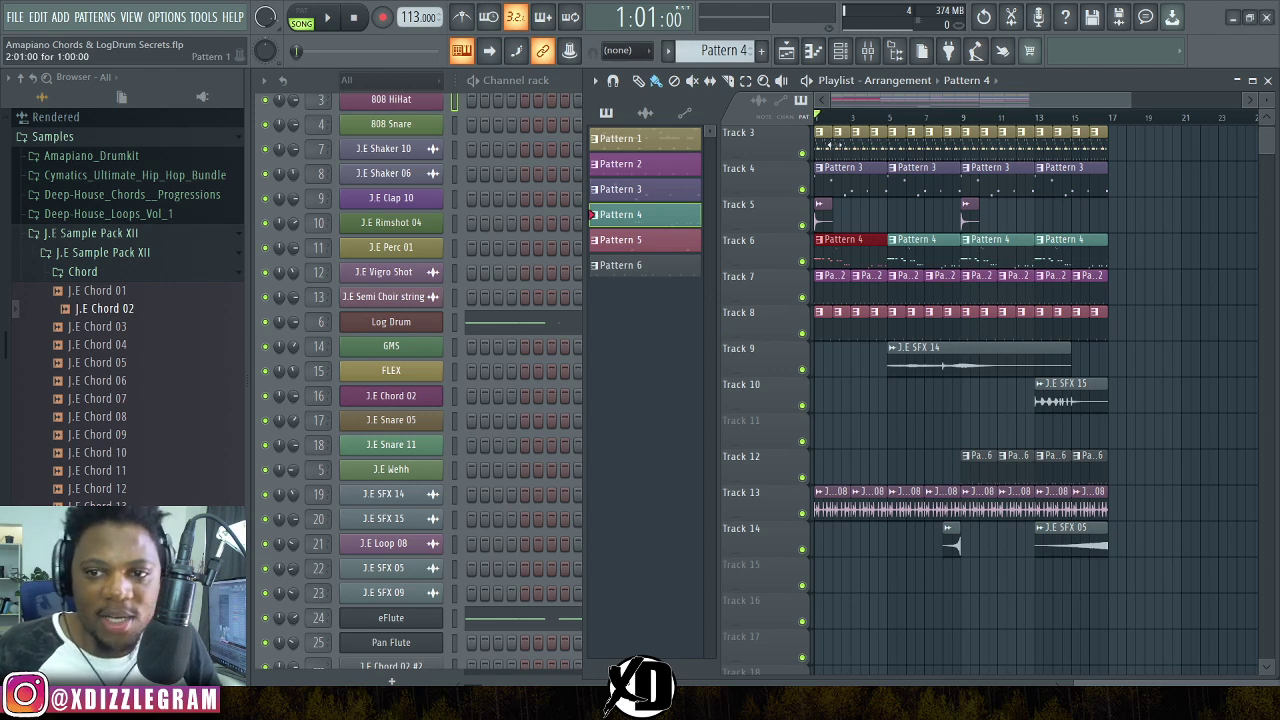
Play the full arrangement from bar 1 in the playlist, then stop playback.
scroll(842, 172, up, 2)
scroll(860, 105, up, 2)
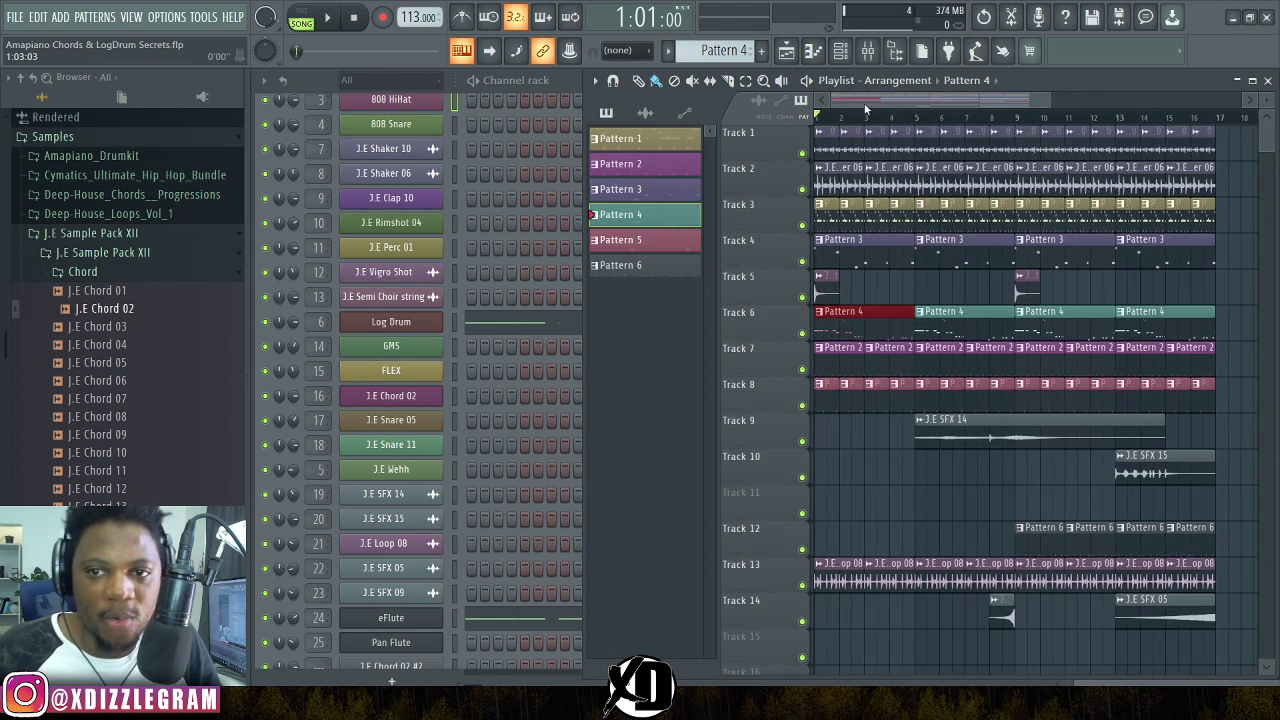
key(space)
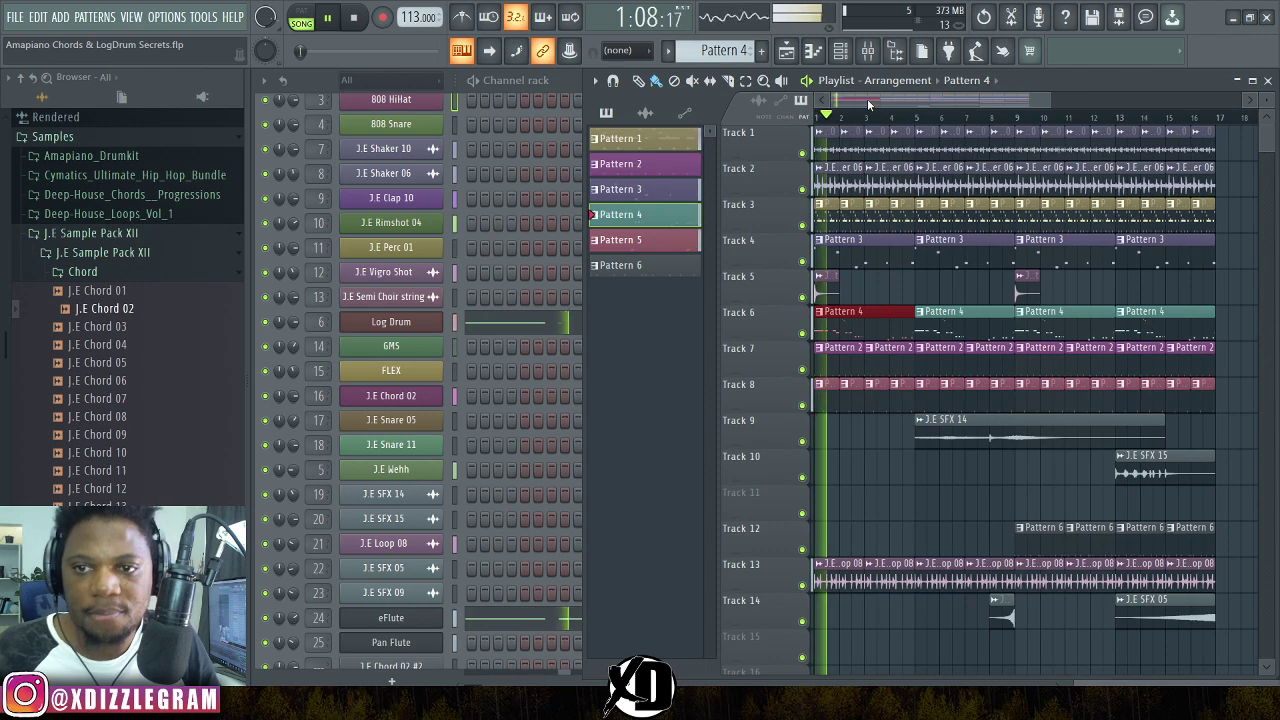
scroll(860, 110, up, 3)
scroll(851, 118, up, 3)
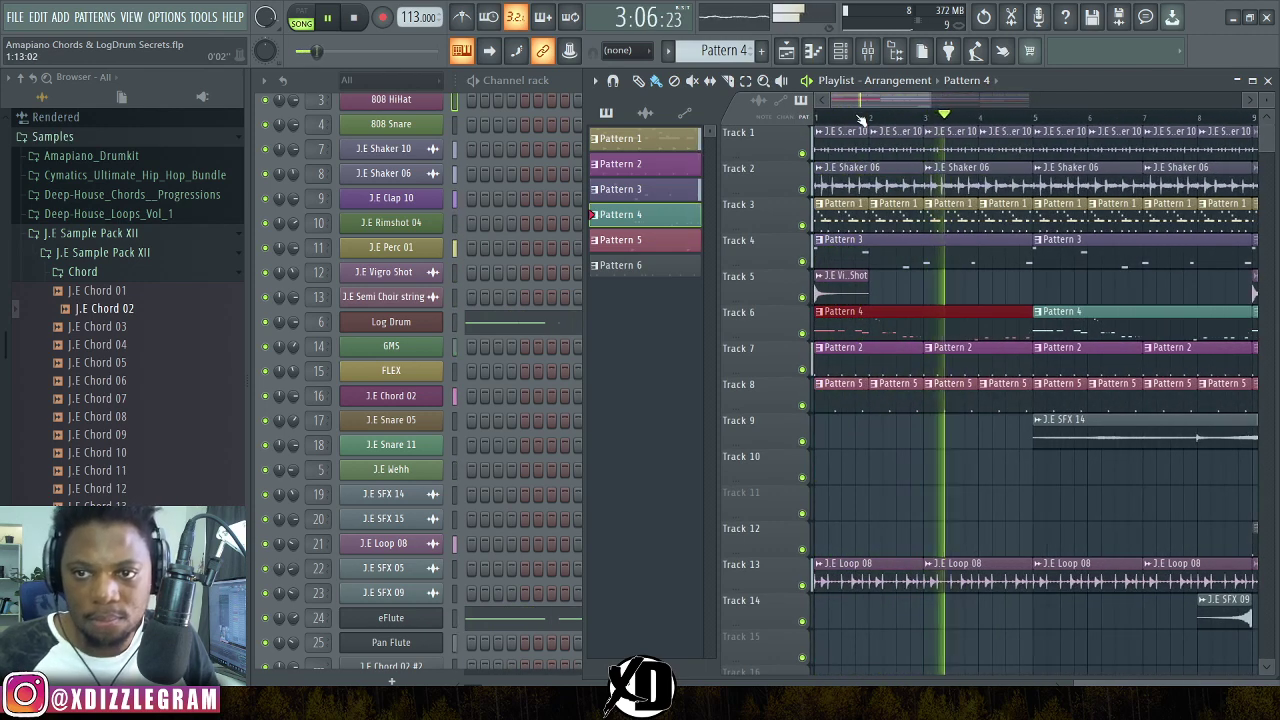
scroll(845, 105, up, 1)
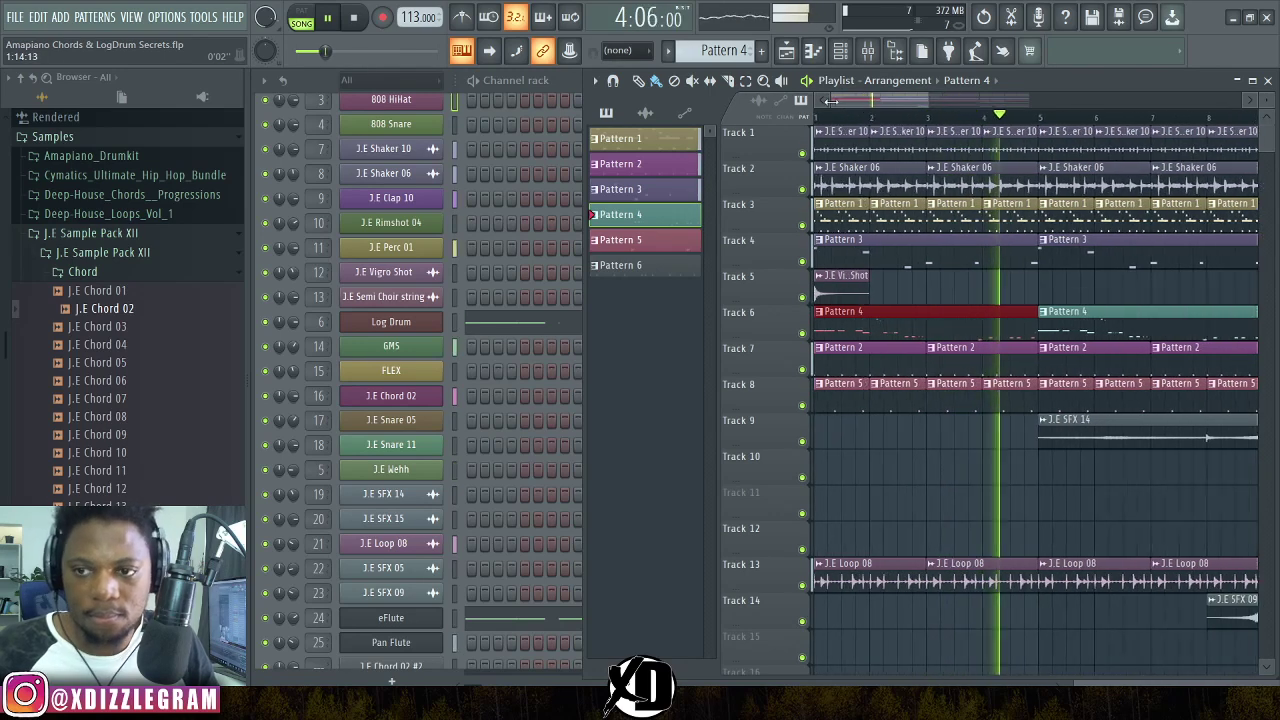
scroll(852, 101, down, 2)
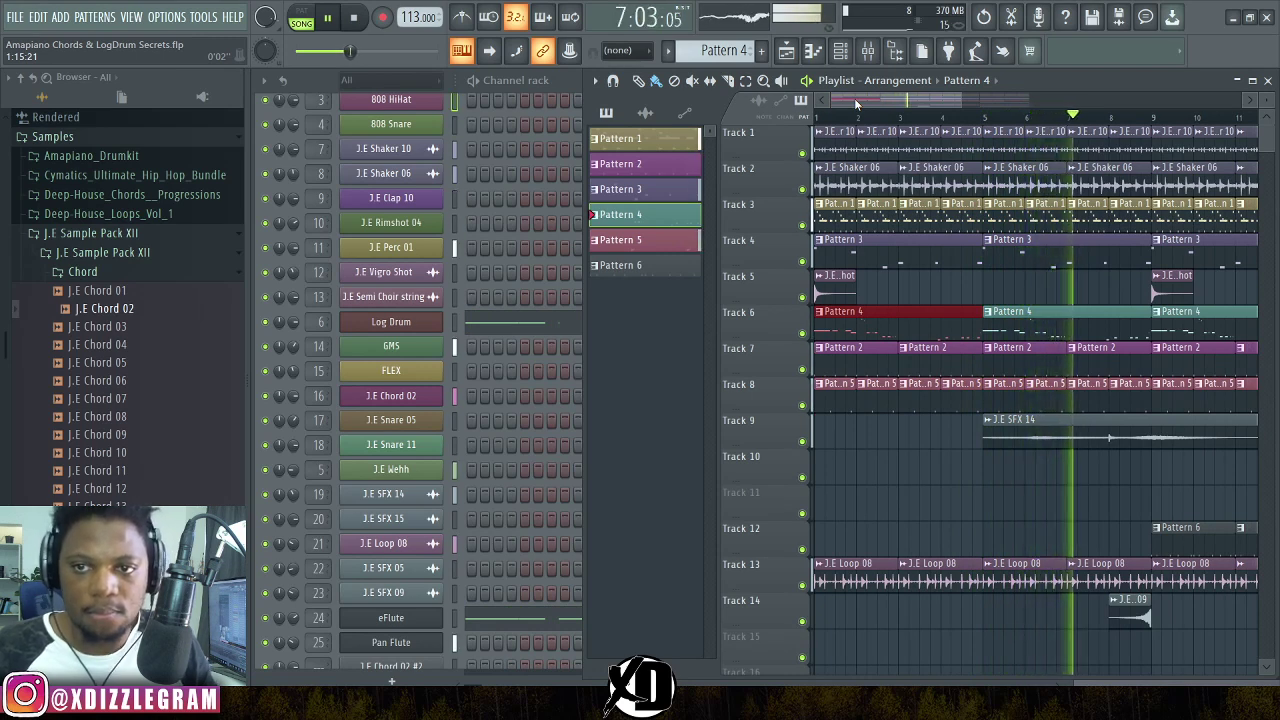
key(space)
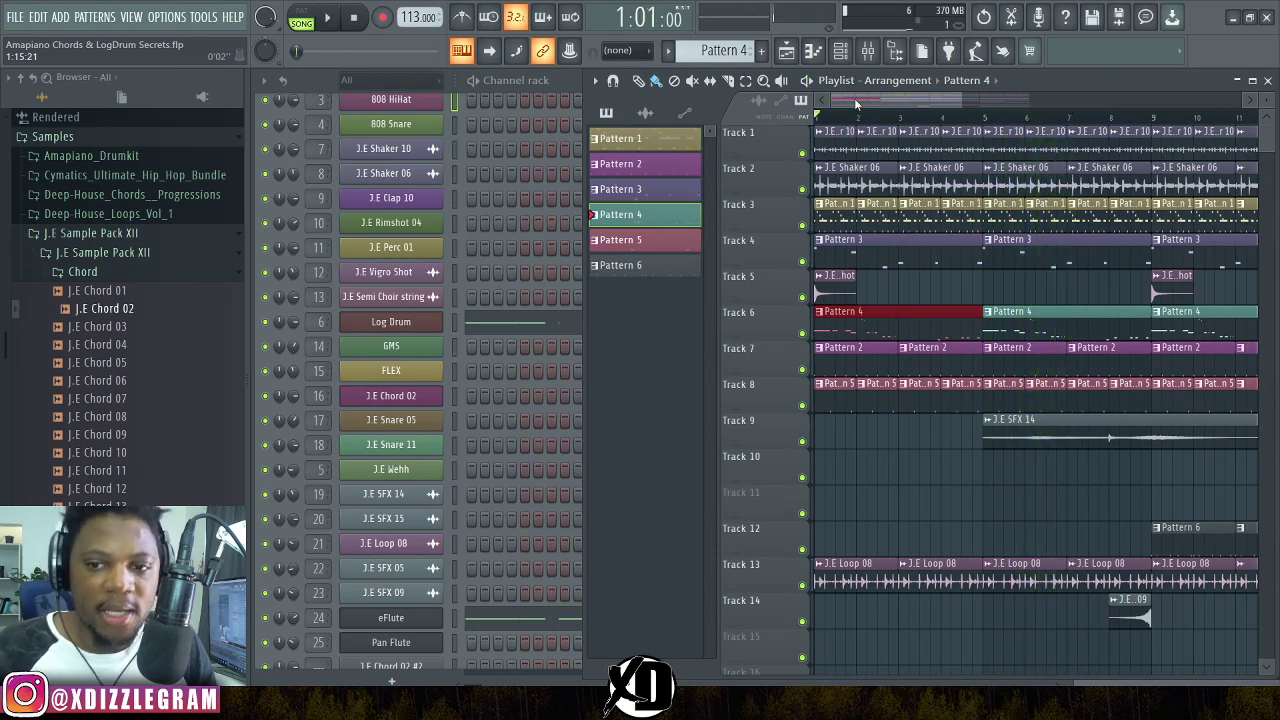
Solo Track 4, open Pattern 3, and play it while viewing the J.E Chord 02 notes in the piano roll.
double_click(822, 250)
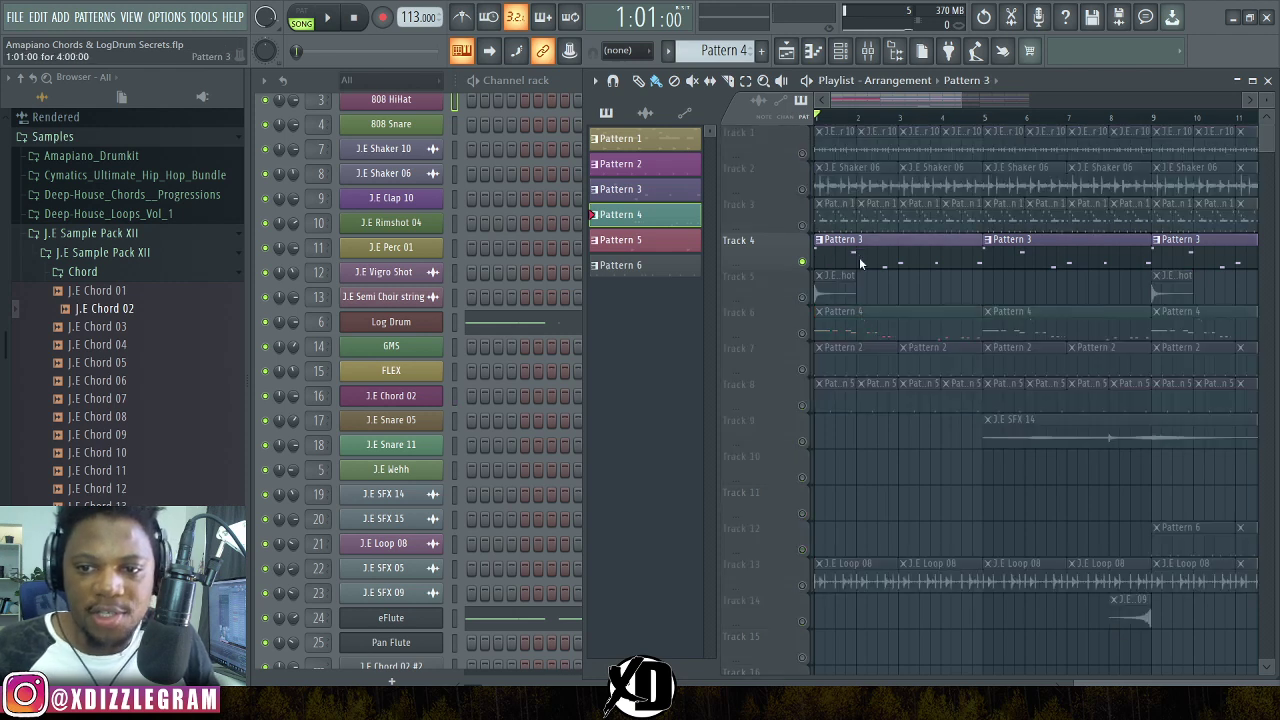
click(611, 84)
key(space)
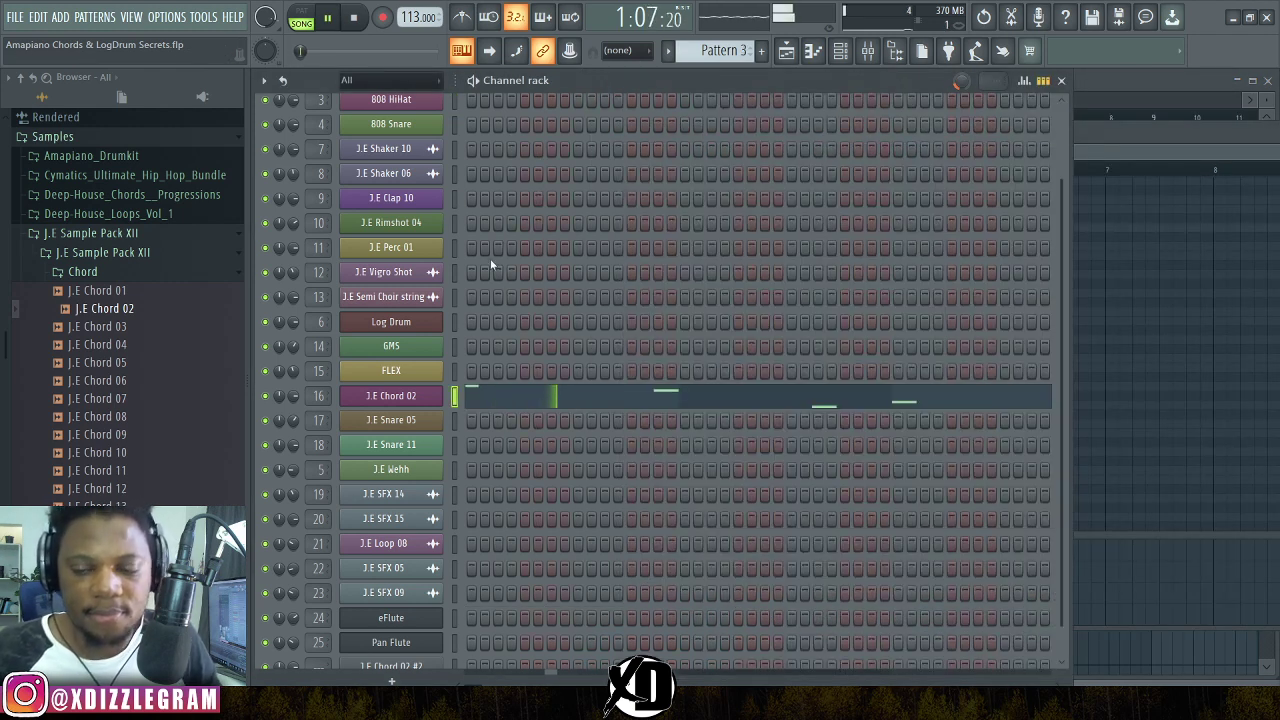
click(1104, 152)
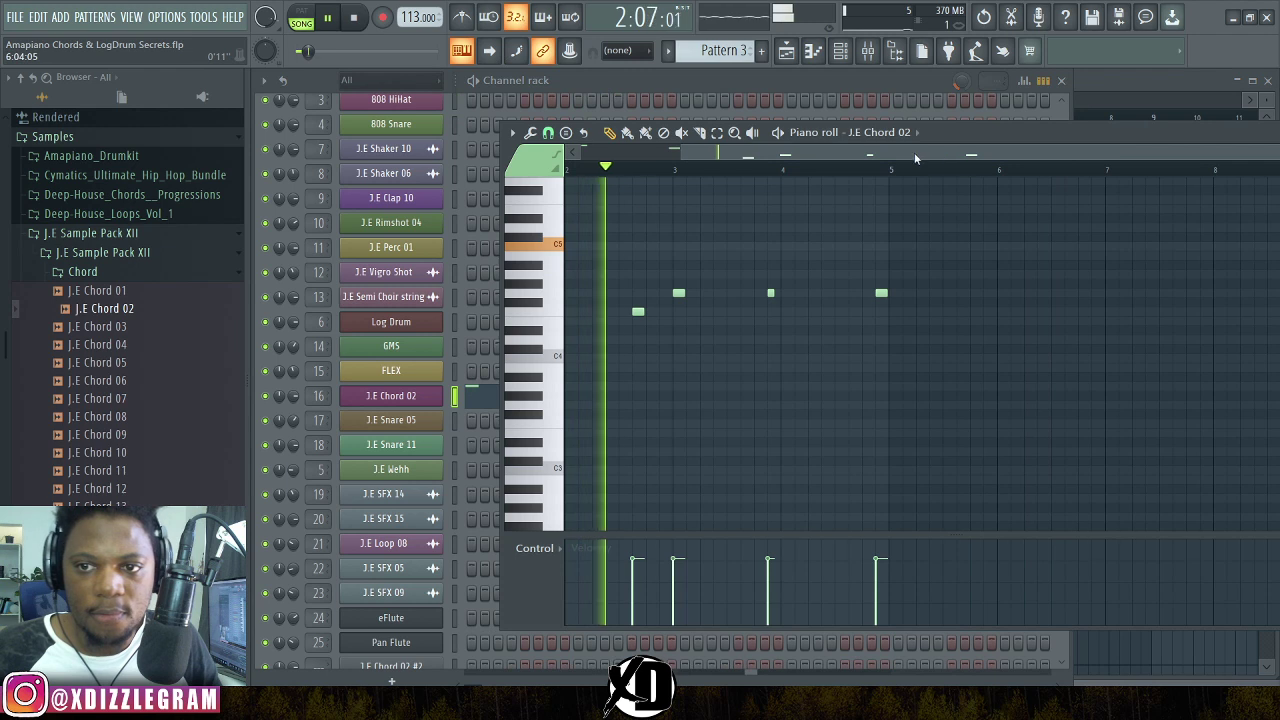
key(space)
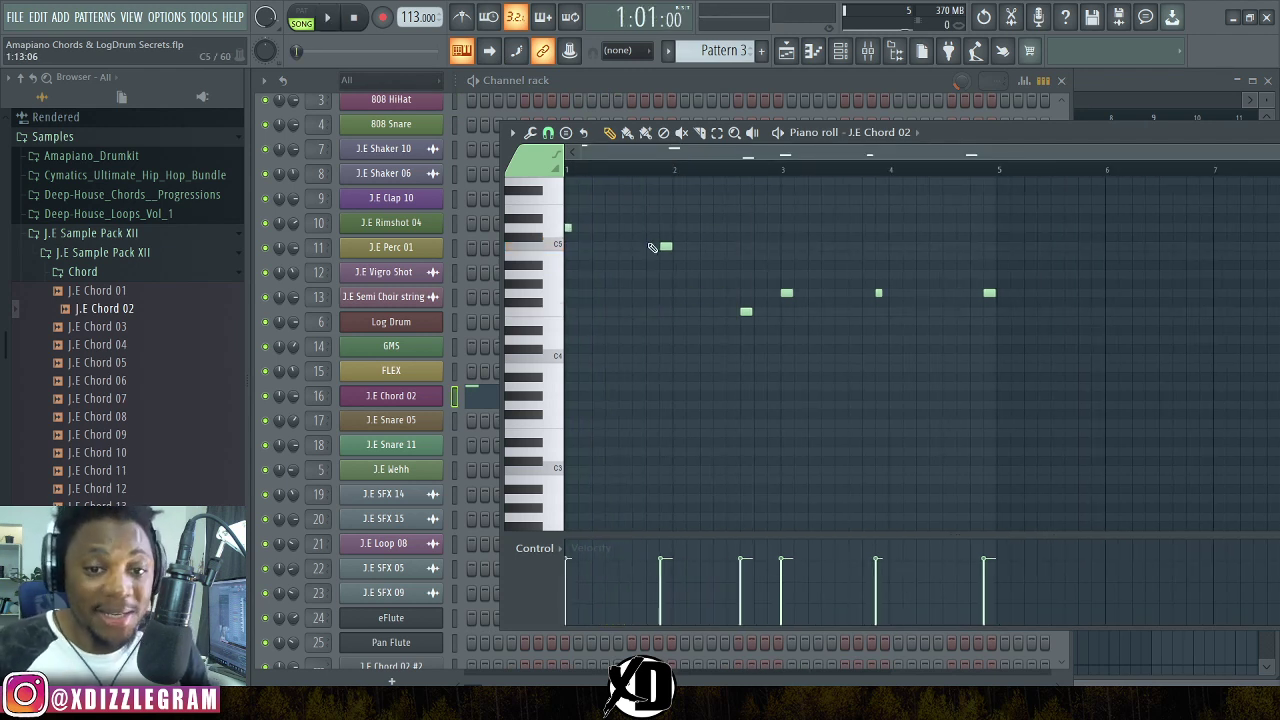
Review the existing J.E Chord 02 channel's sample settings and preview its chord, then close the channel settings.
click(407, 397)
click(598, 522)
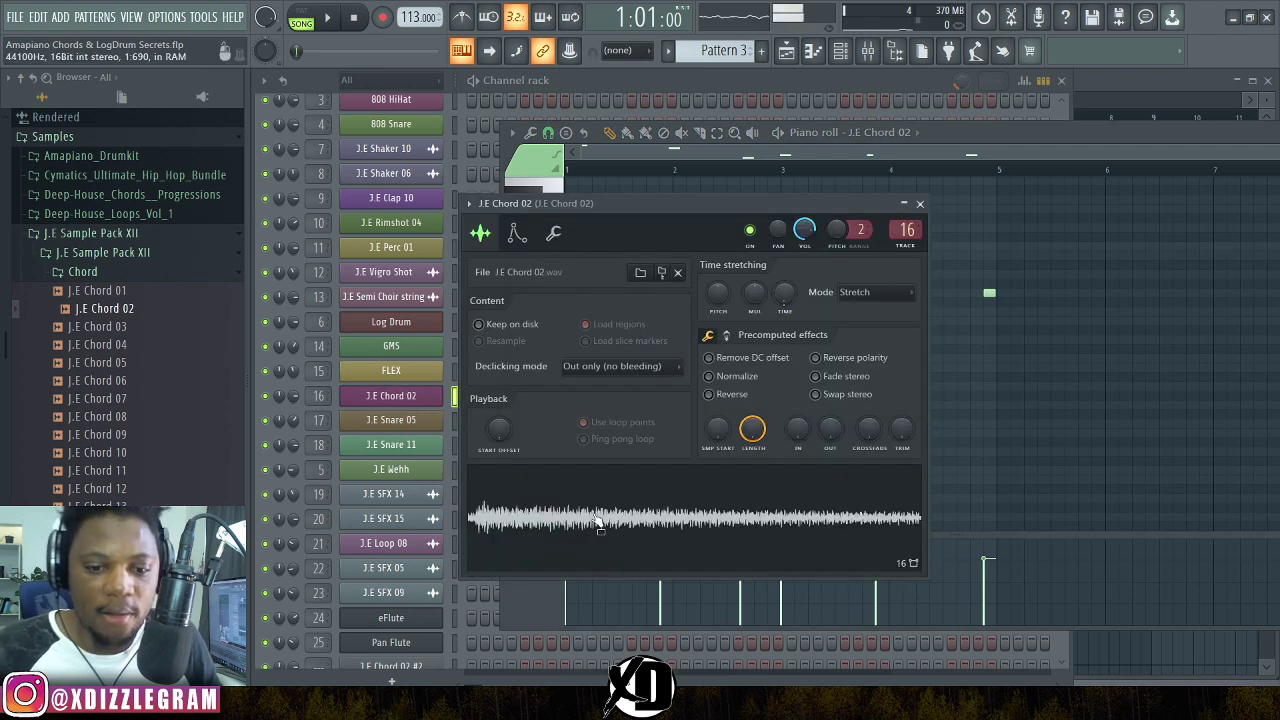
click(600, 84)
click(405, 396)
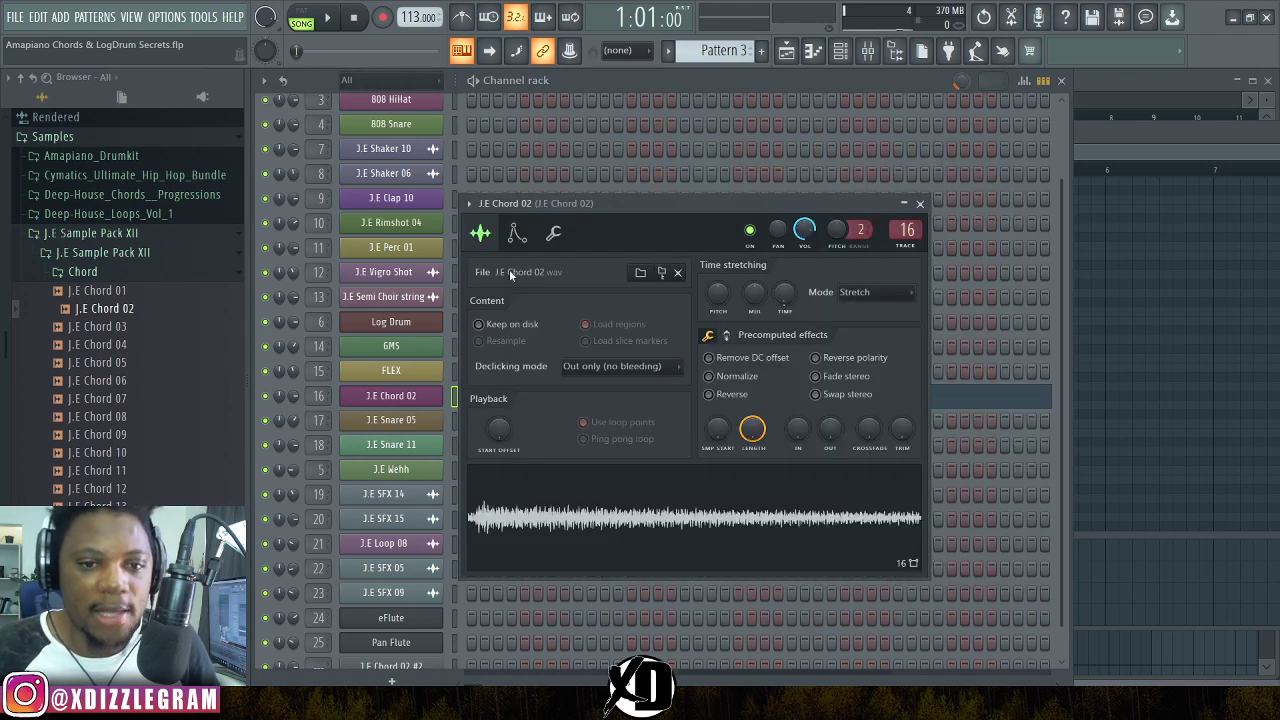
click(920, 203)
Add the J.E Chord 02 sample from the browser as a new channel at the end of the channel rack and show its settings.
scroll(538, 510, down, 1)
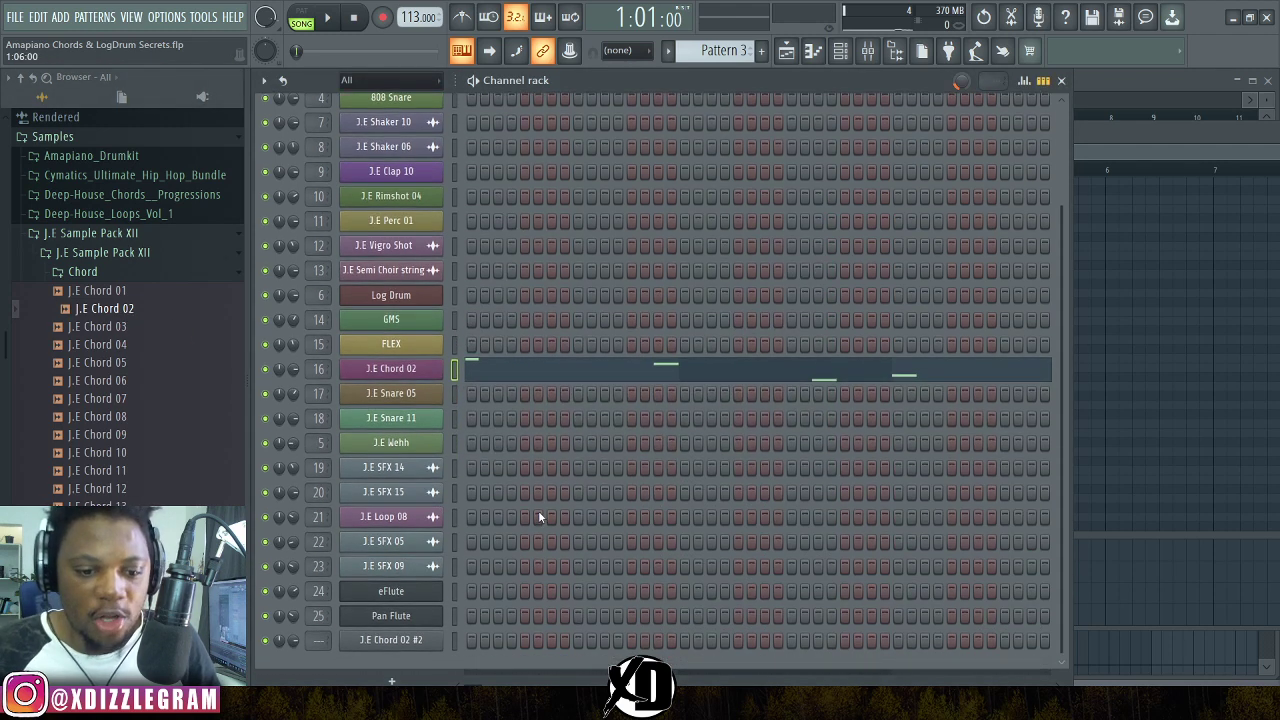
drag(124, 313, 416, 668)
click(410, 652)
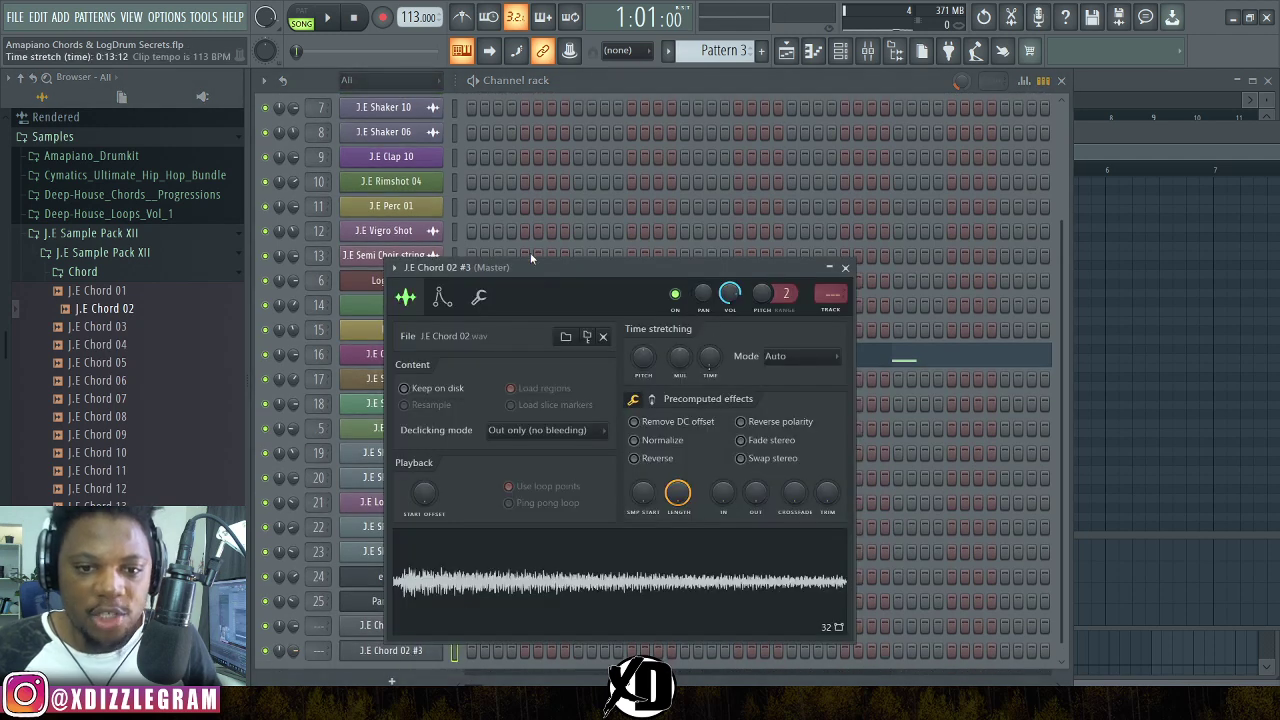
drag(545, 267, 528, 184)
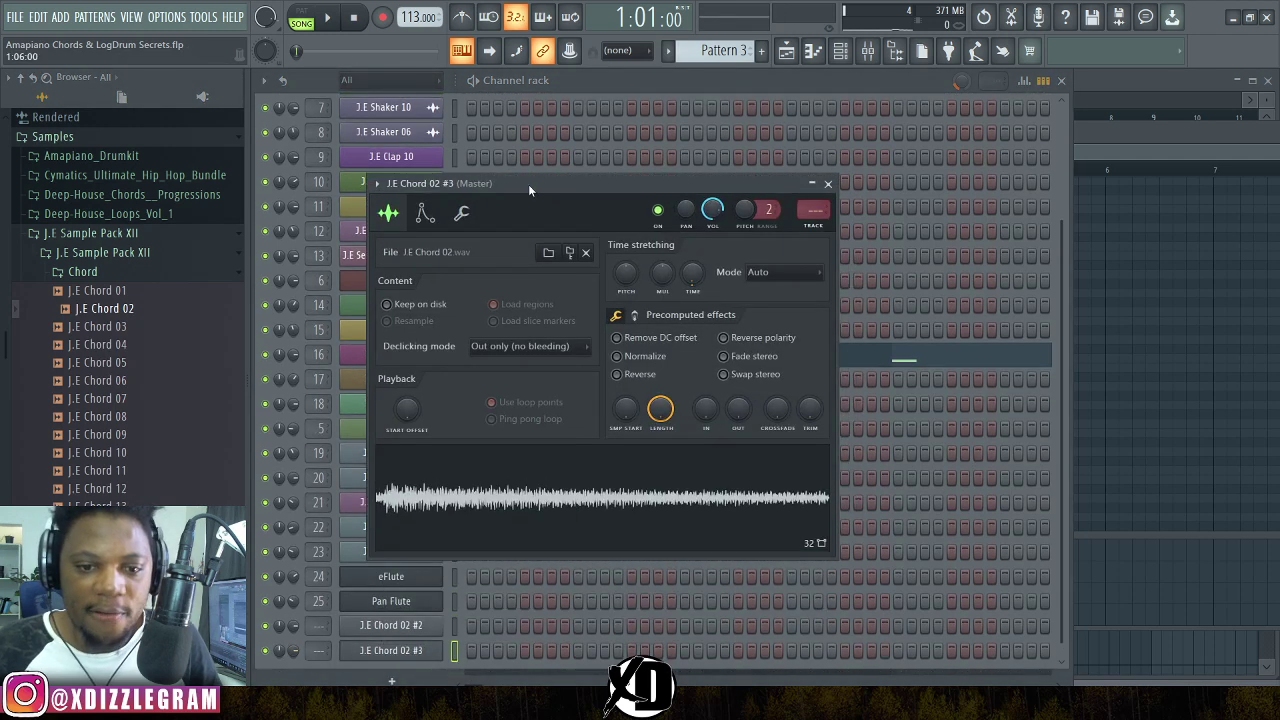
Audition the new chord channel around its C5 root note and return to its sample settings.
click(461, 213)
click(603, 535)
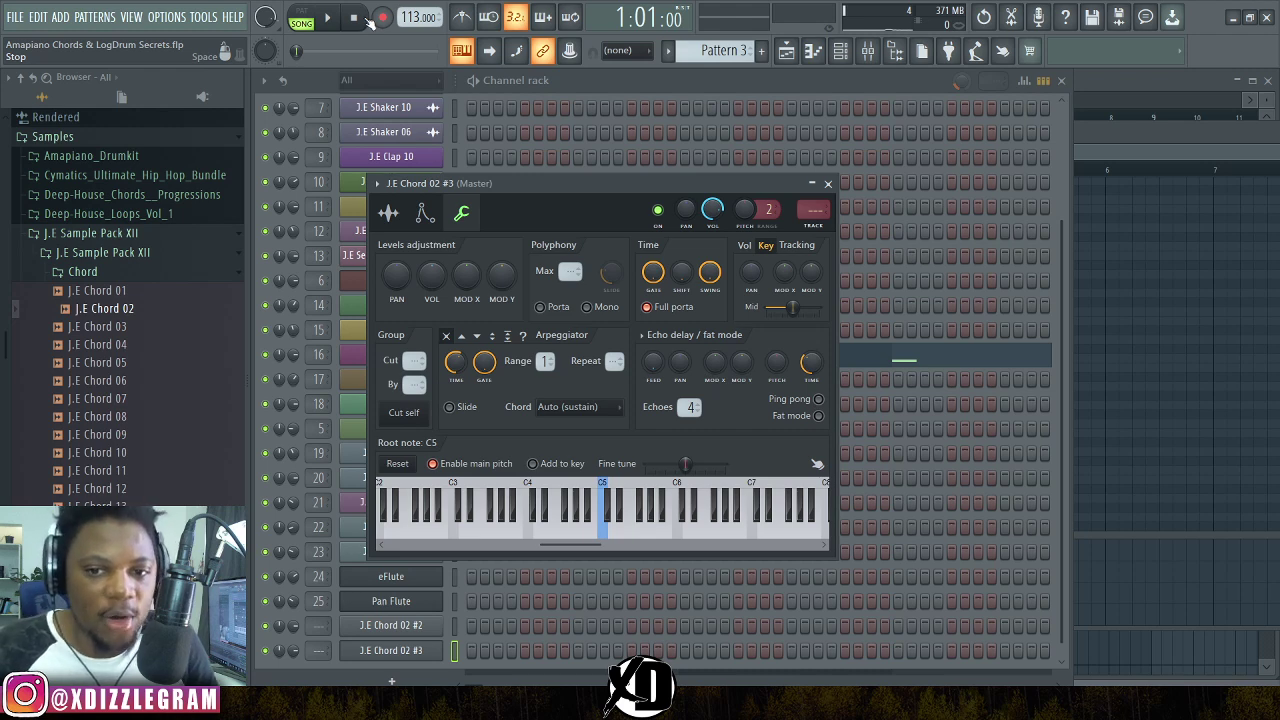
click(389, 214)
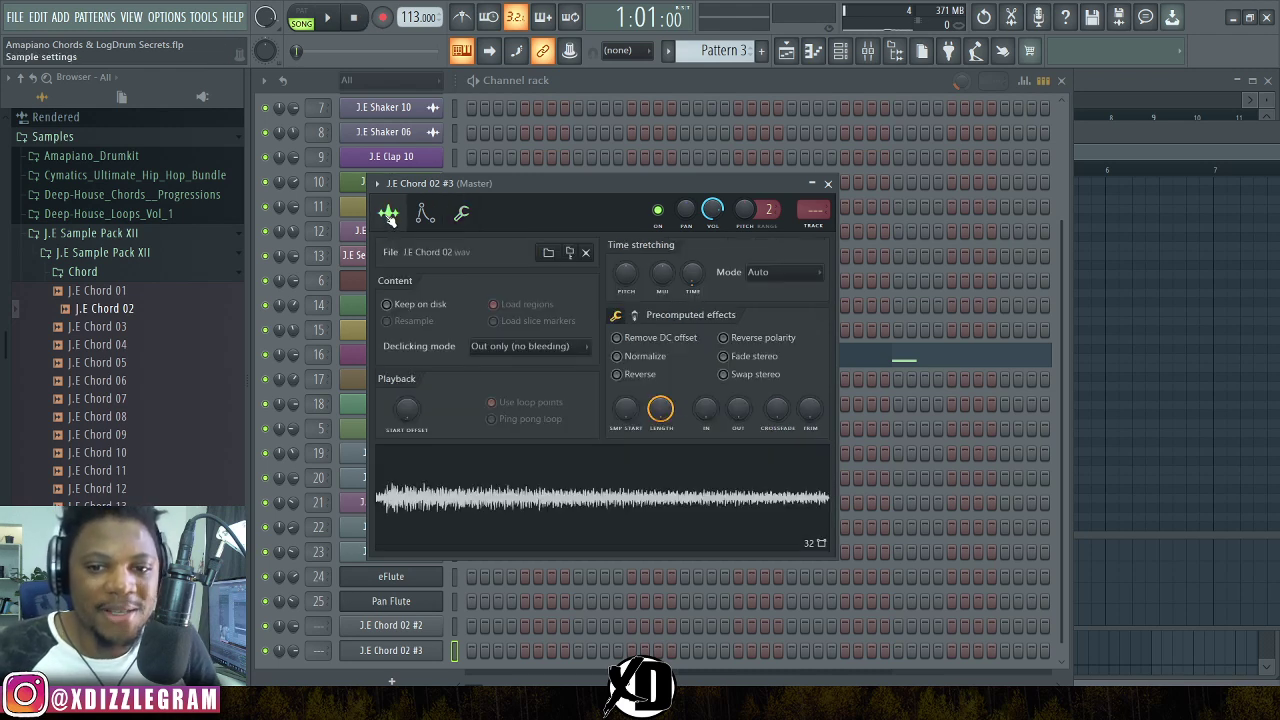
Set the new chord channel's time-stretching mode to Stretch and audition a note below the root.
click(782, 273)
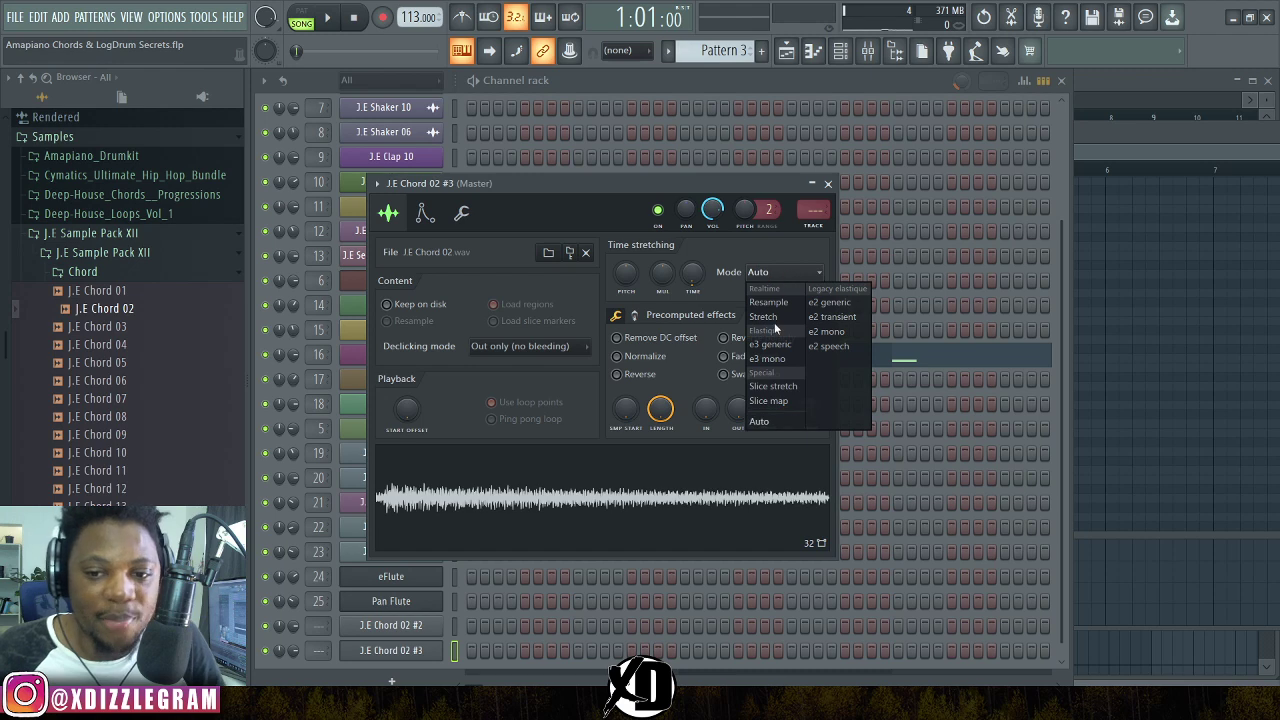
click(765, 316)
click(461, 213)
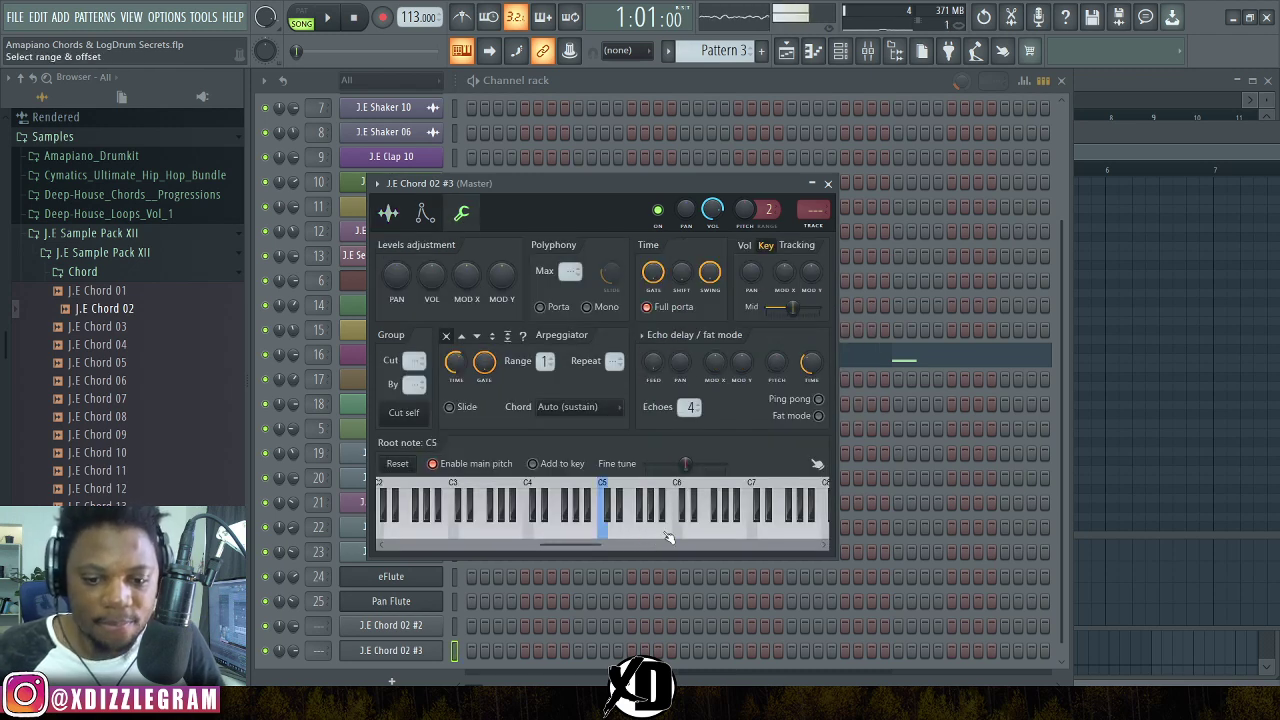
click(573, 532)
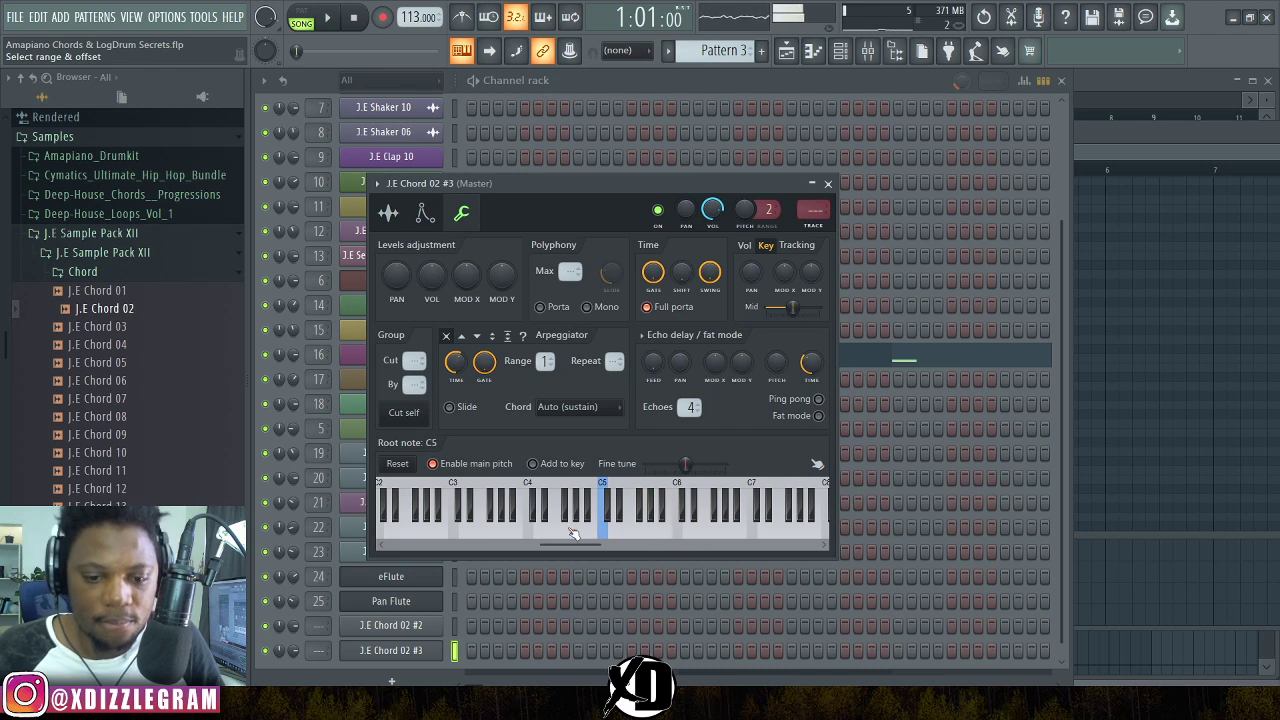
Make the new chord channel cut itself when retriggered, with cut group 8 by 8, and audition several notes across its keyboard.
drag(563, 181, 569, 148)
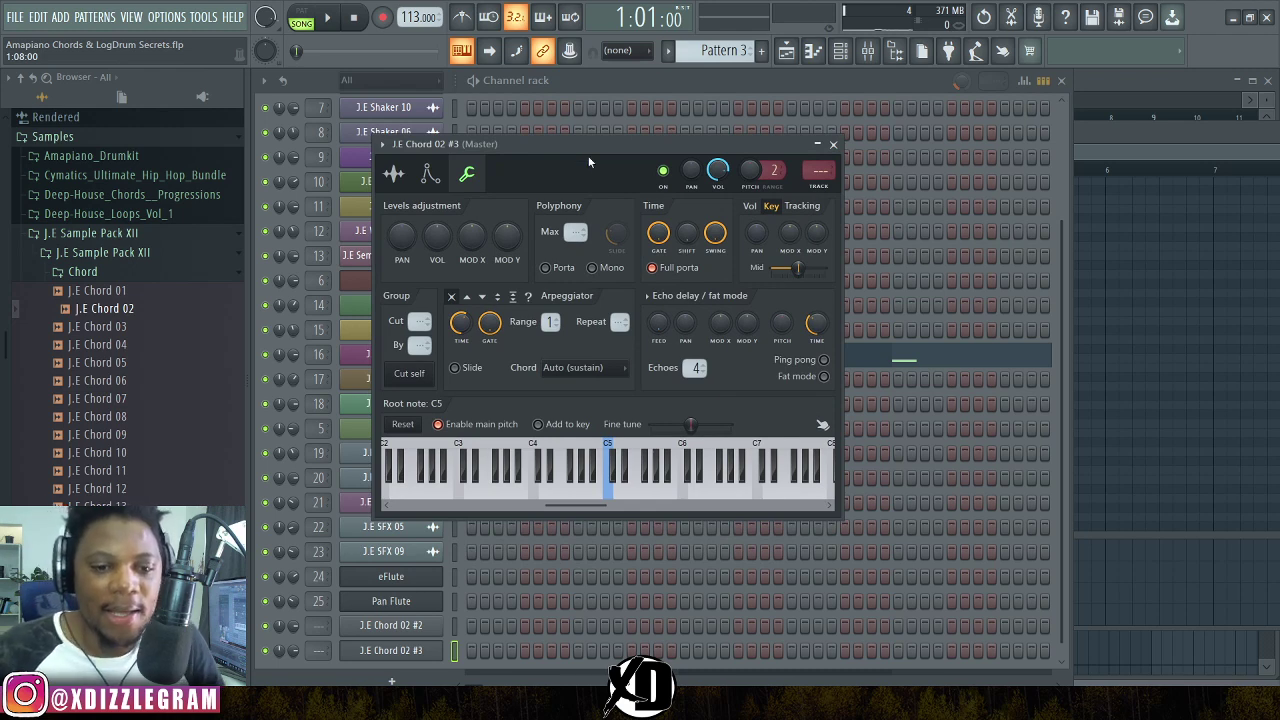
drag(589, 161, 574, 145)
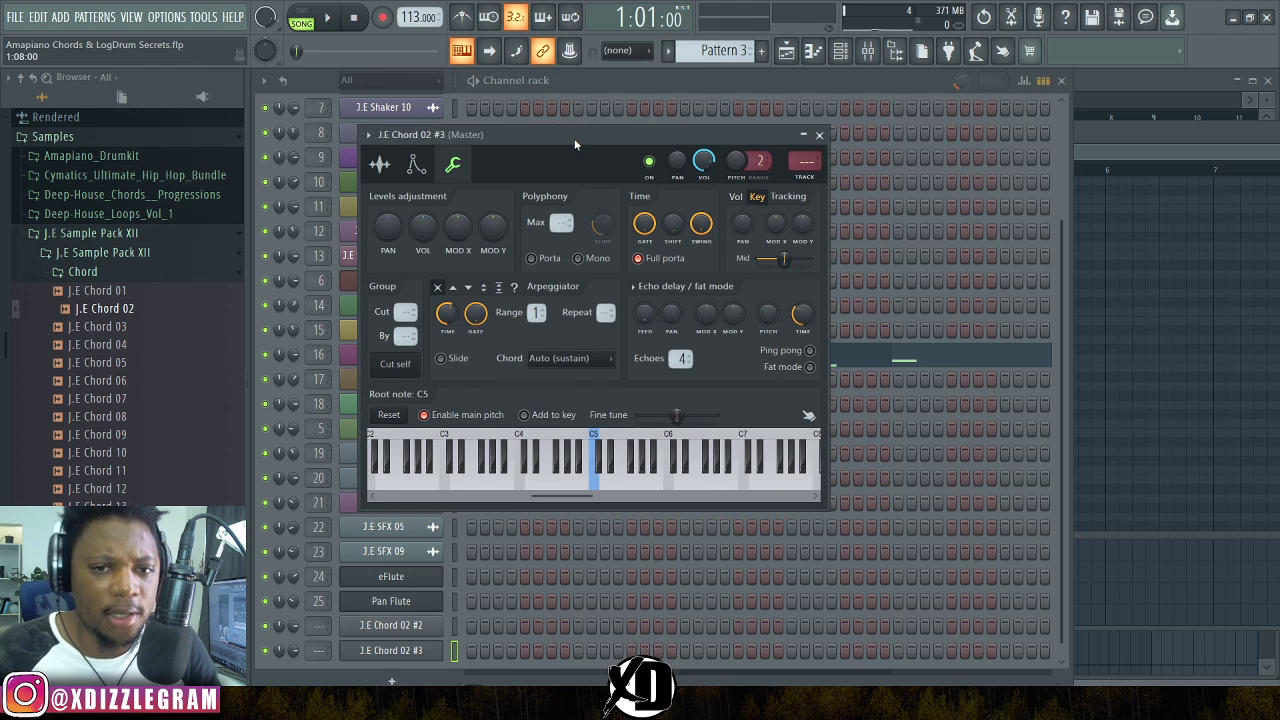
drag(572, 137, 566, 112)
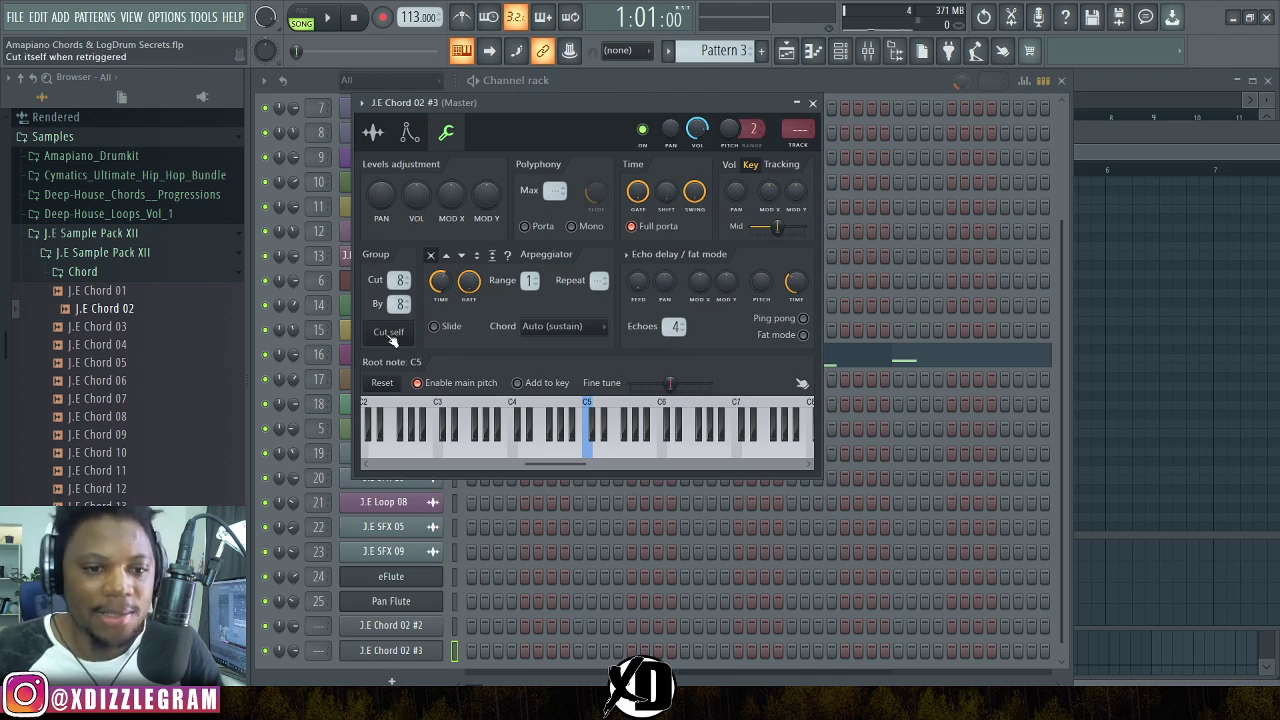
click(570, 440)
click(608, 452)
click(652, 455)
click(643, 455)
click(552, 452)
click(646, 455)
click(672, 455)
click(696, 456)
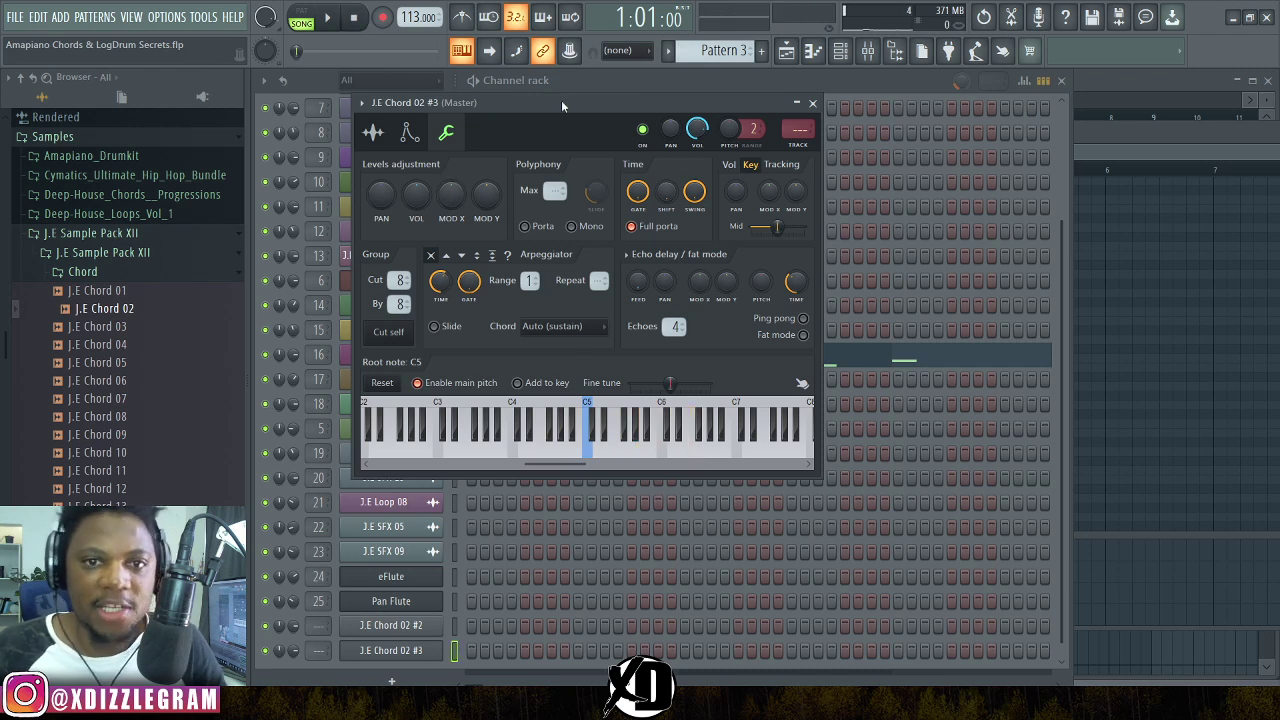
Examine the new chord channel's volume envelope, including its release, and return to its sample settings.
drag(561, 100, 572, 120)
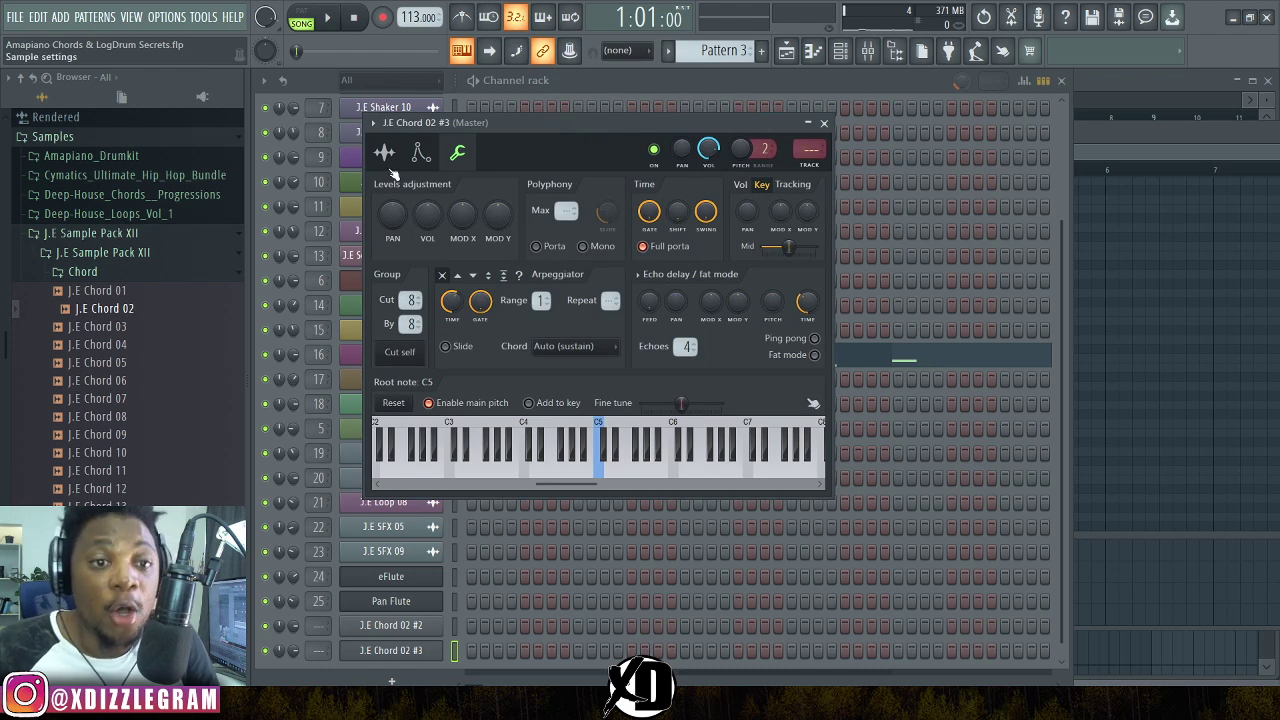
click(423, 155)
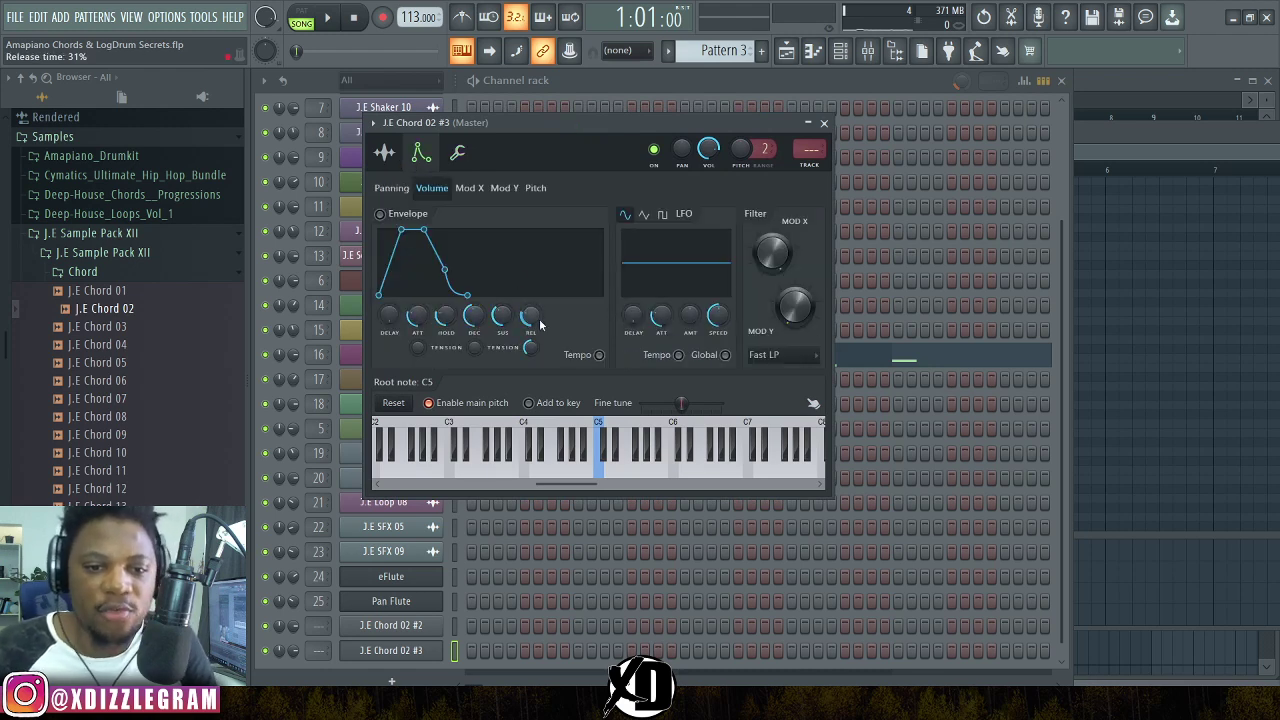
drag(600, 125, 599, 145)
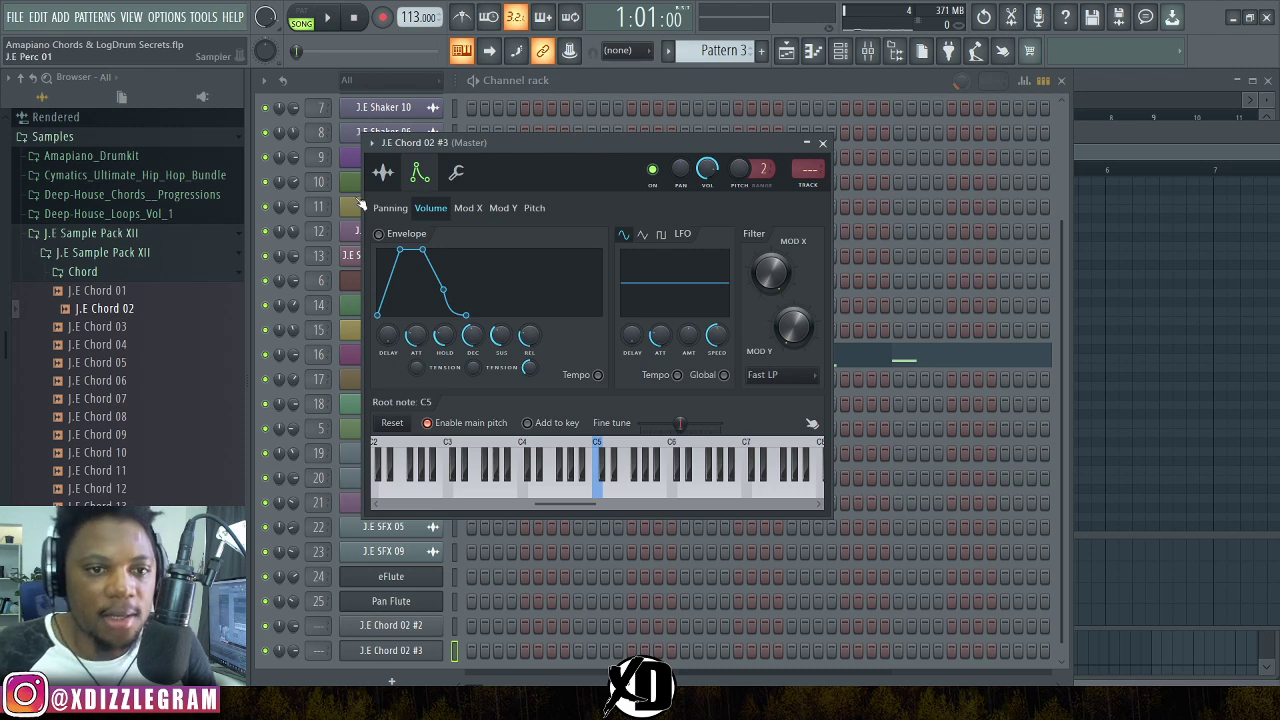
click(383, 172)
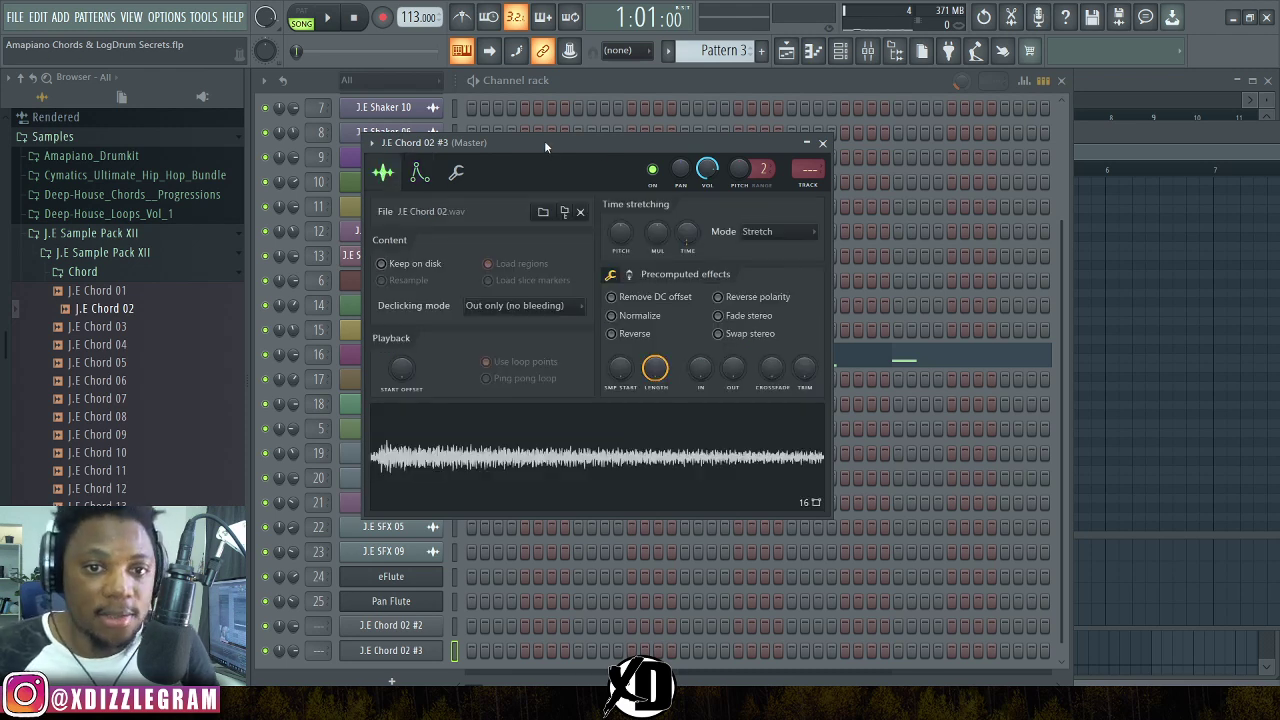
drag(544, 141, 580, 167)
Go back to the playlist and solo Track 6, which holds the Pattern 4 clips.
click(759, 82)
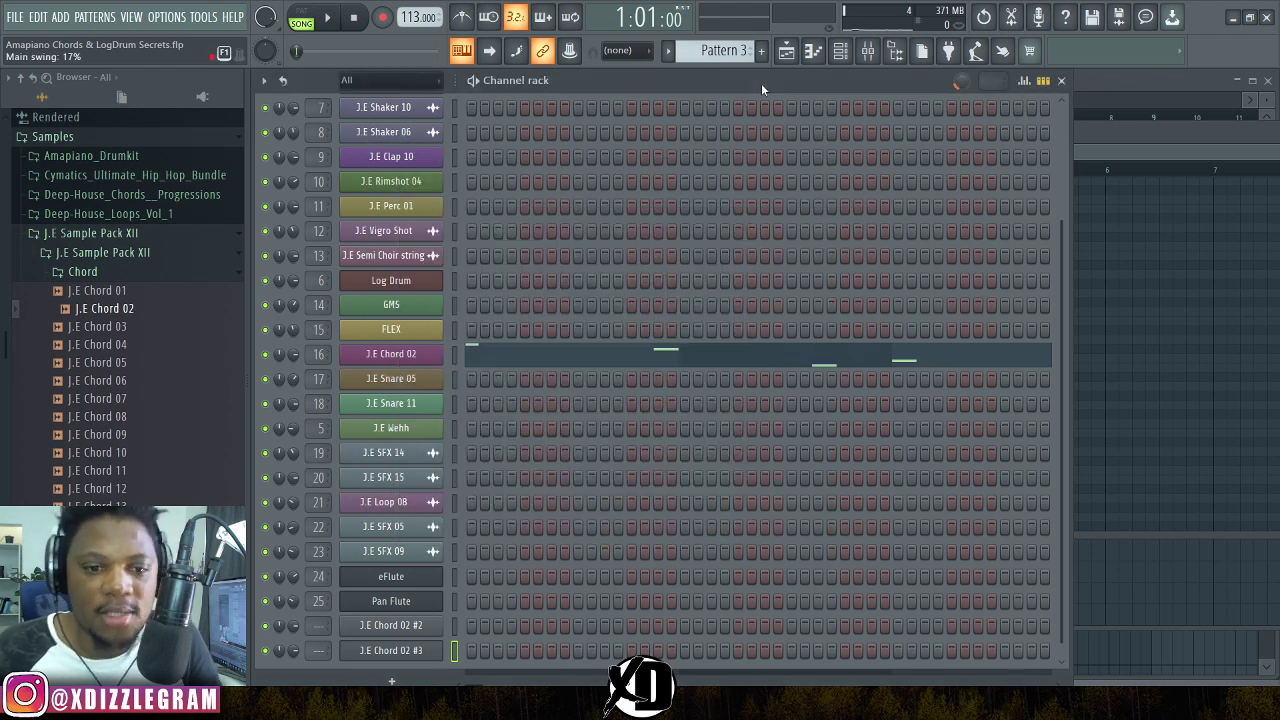
click(1112, 78)
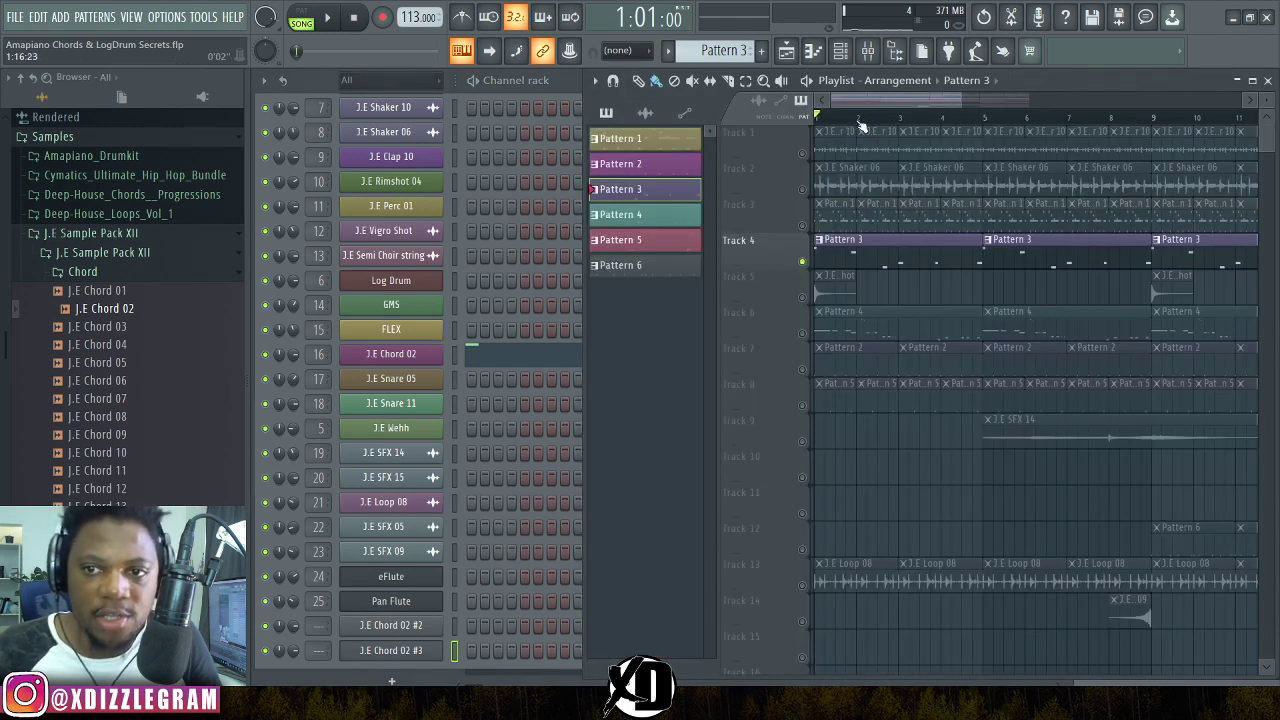
scroll(865, 120, up, 3)
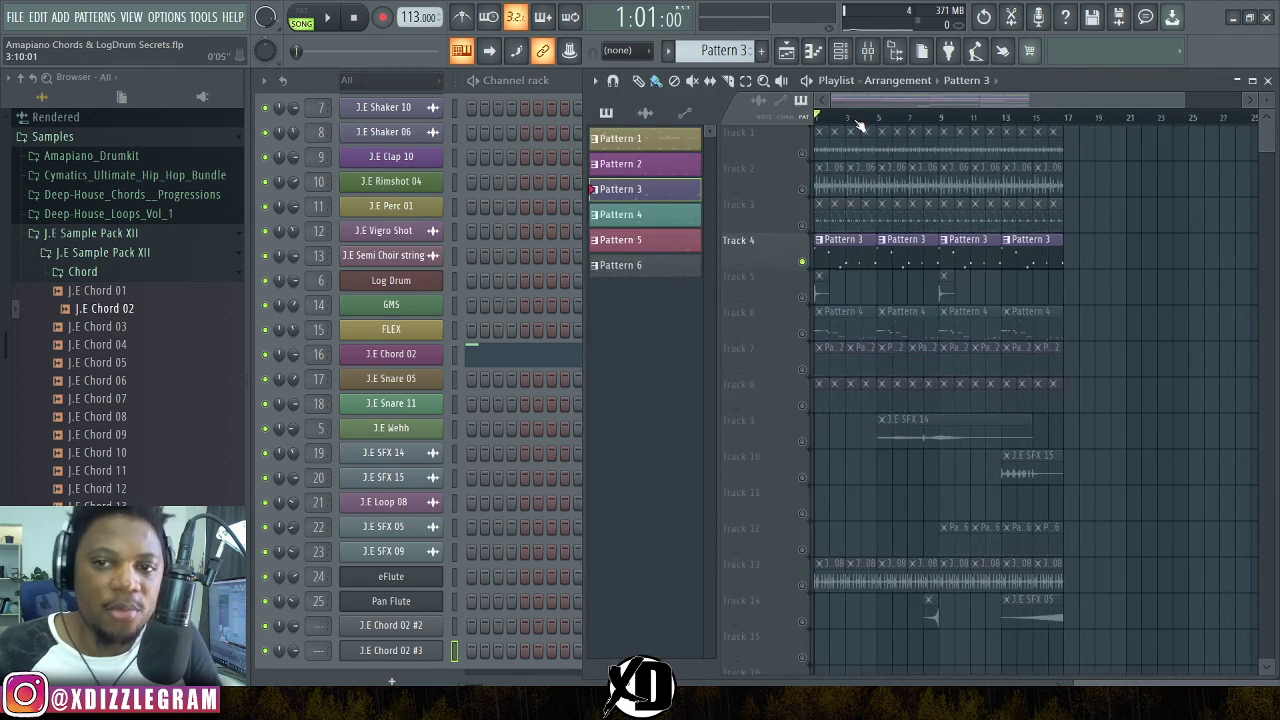
right_click(803, 334)
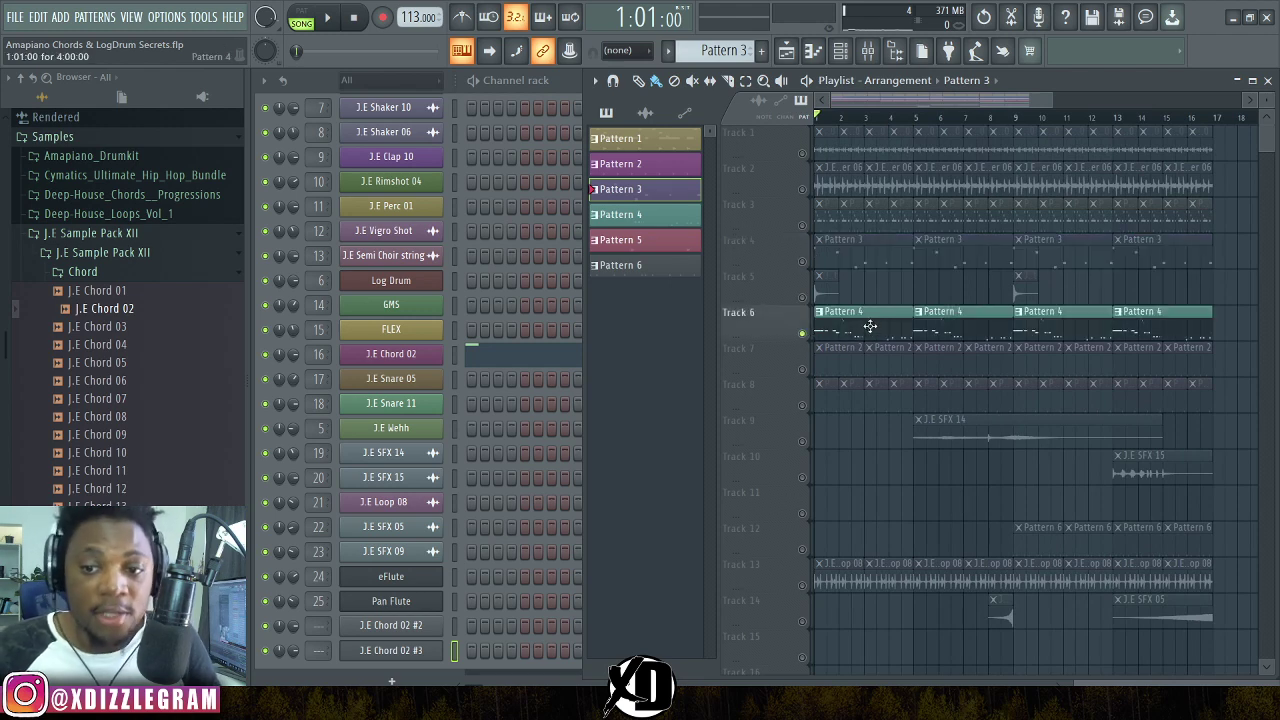
Open Pattern 4's Log Drum notes in the piano roll and examine the whole four-bar pattern.
double_click(870, 327)
click(593, 80)
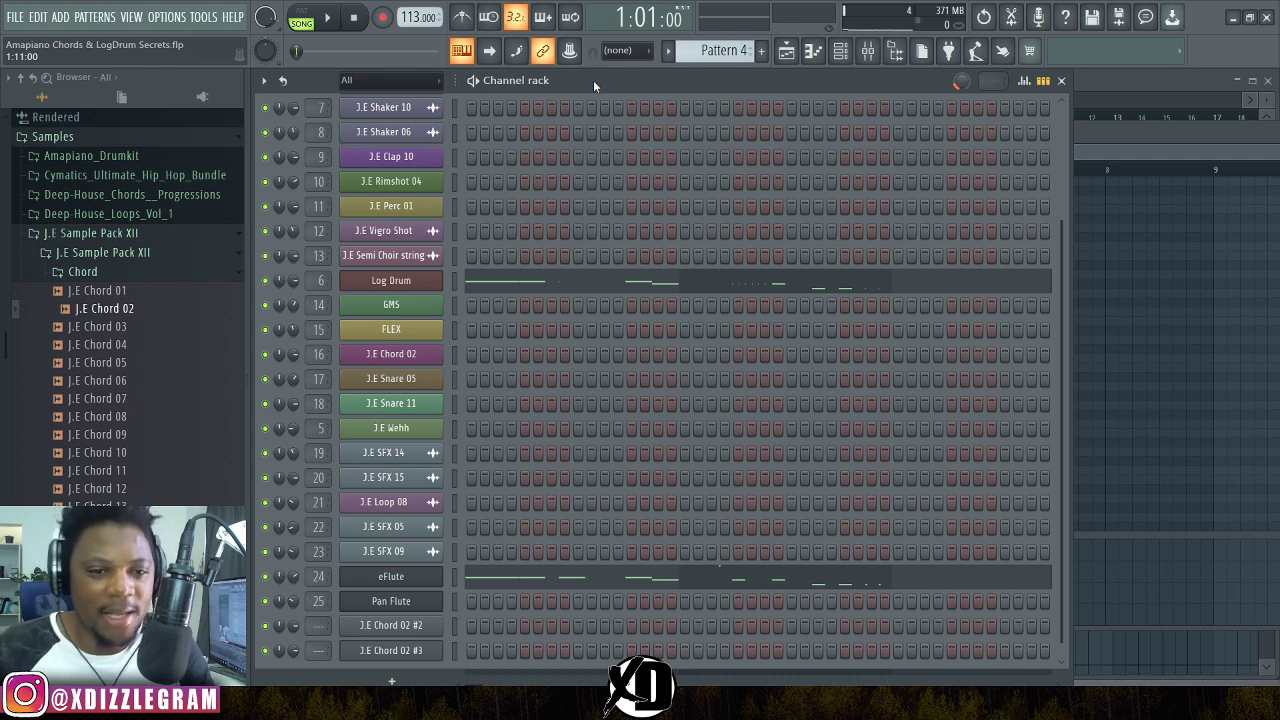
click(571, 284)
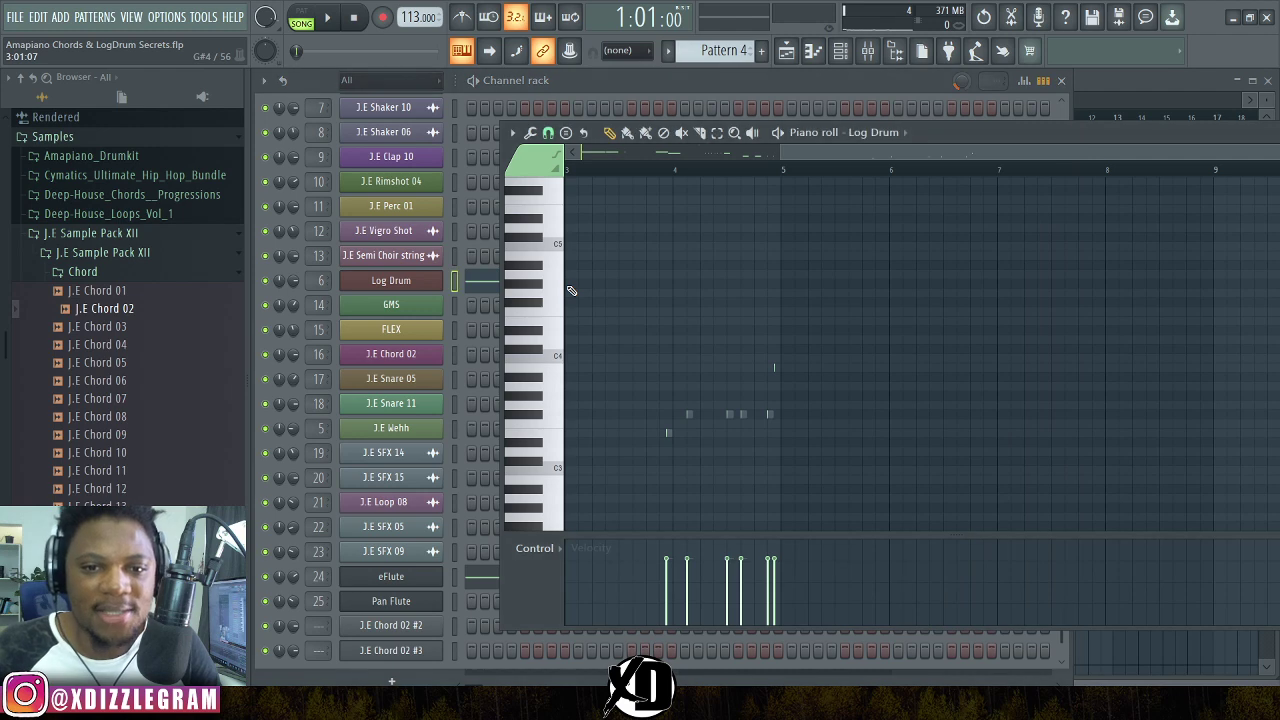
drag(784, 153, 610, 155)
click(625, 157)
scroll(692, 172, up, 4)
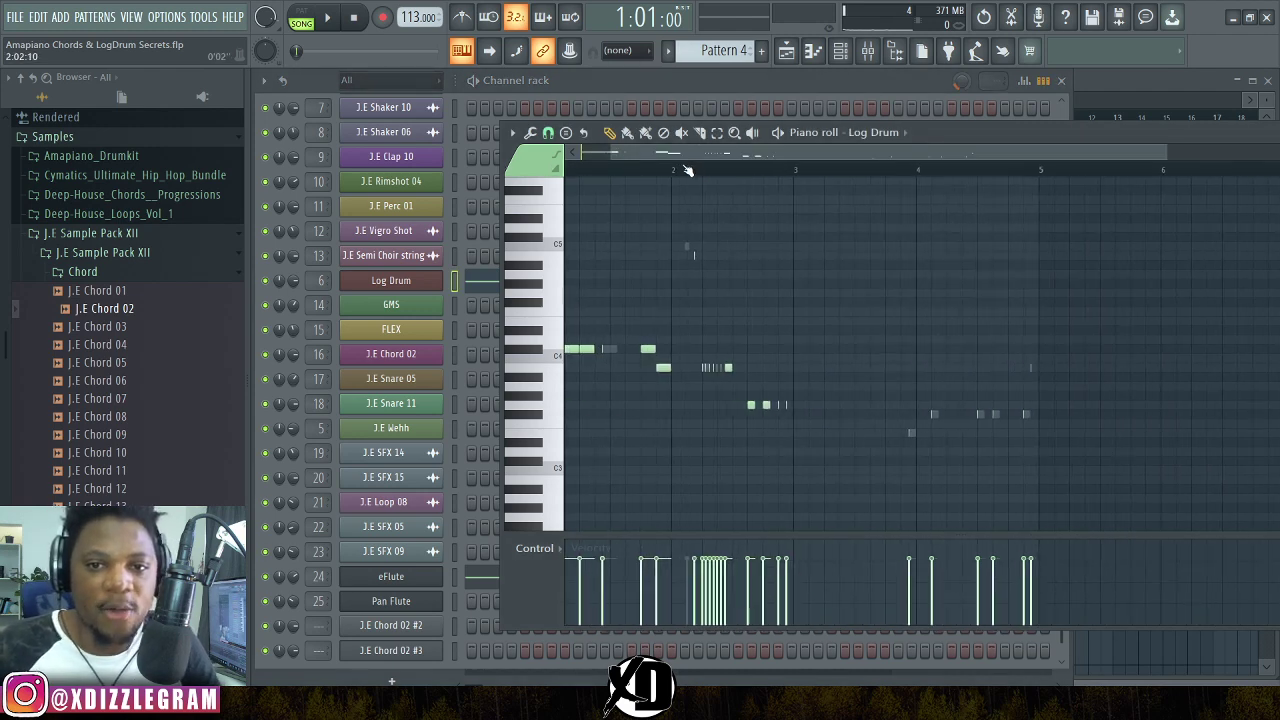
Enlarge the Log Drum piano roll to full size, show the start of the pattern, and switch playback to pattern mode.
drag(730, 153, 652, 153)
double_click(943, 132)
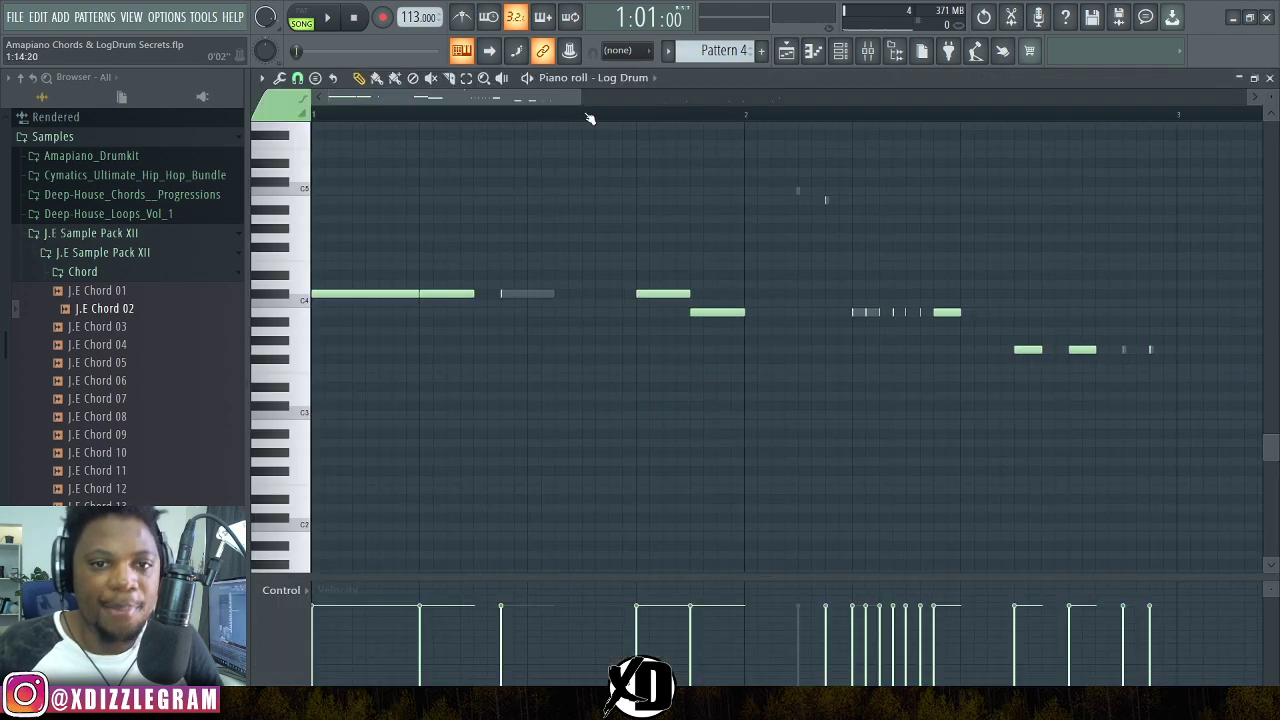
scroll(475, 118, down, 2)
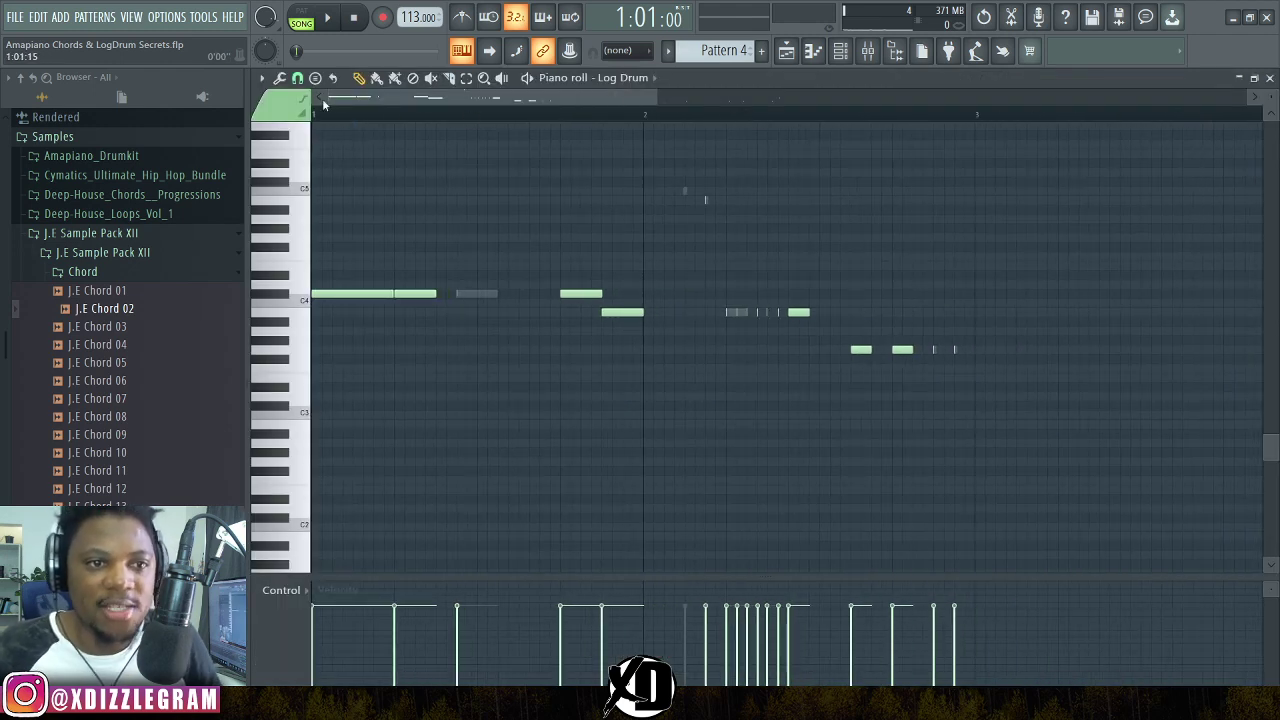
key(l)
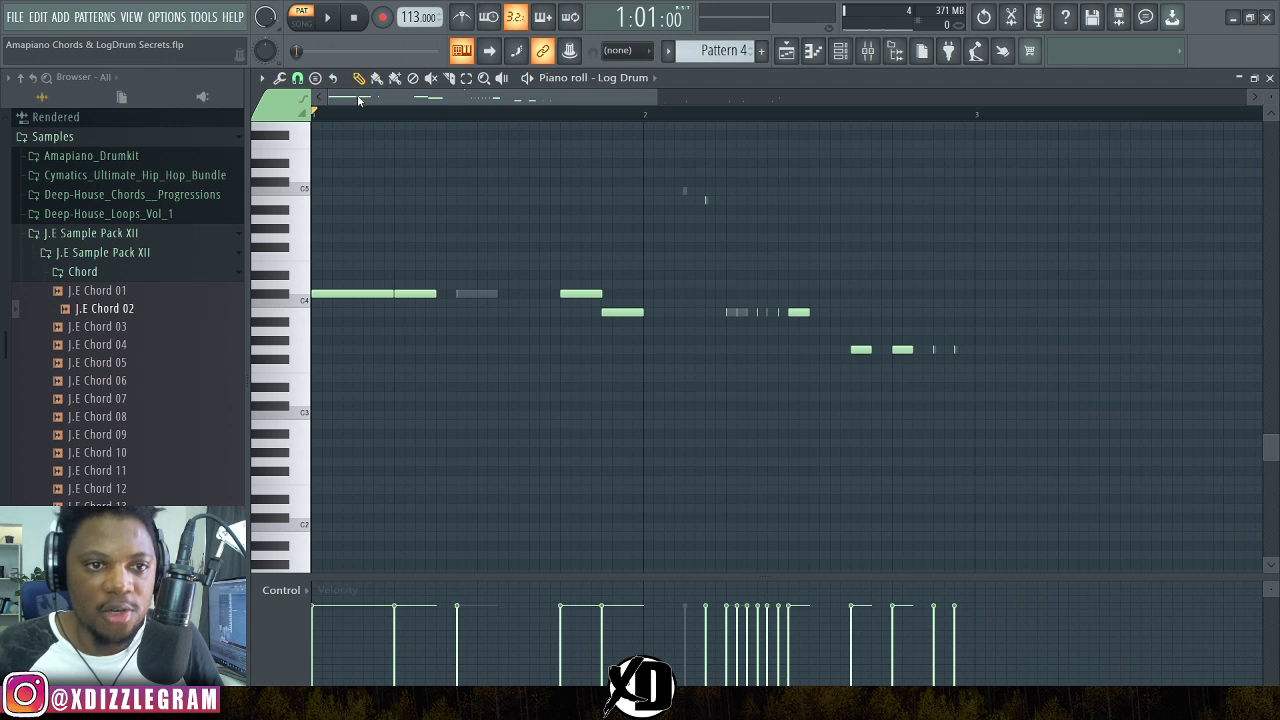
Play Pattern 4's log drum line and examine how its long notes and quick repeated hits follow each other.
key(space)
key(space)
scroll(330, 110, up, 1)
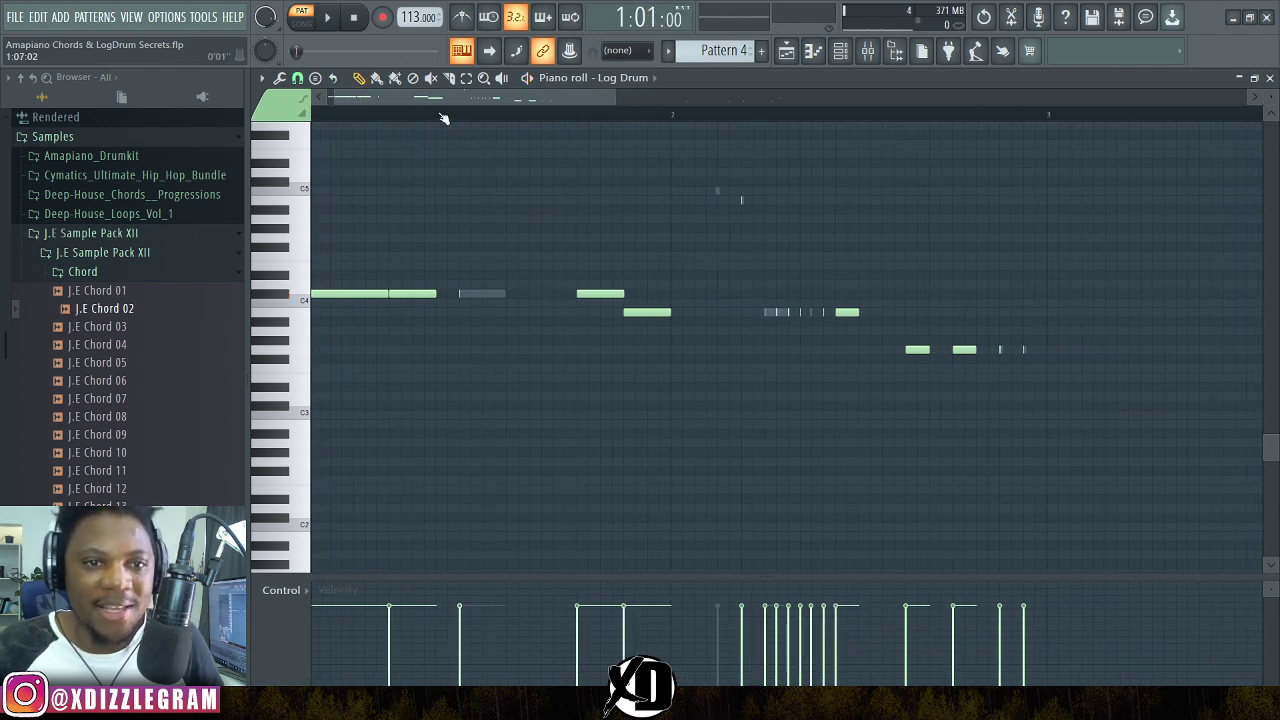
scroll(445, 117, up, 3)
scroll(395, 120, down, 4)
scroll(385, 133, down, 1)
click(603, 115)
key(space)
scroll(604, 117, down, 2)
scroll(604, 117, down, 1)
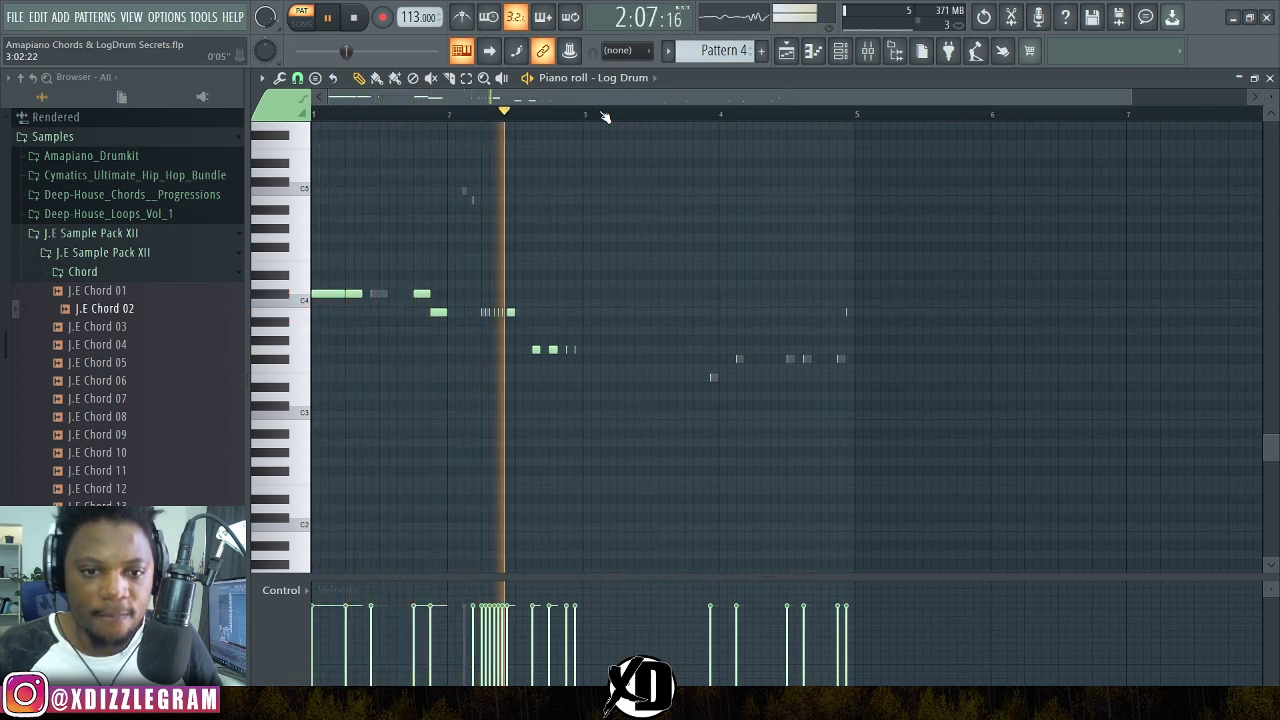
key(space)
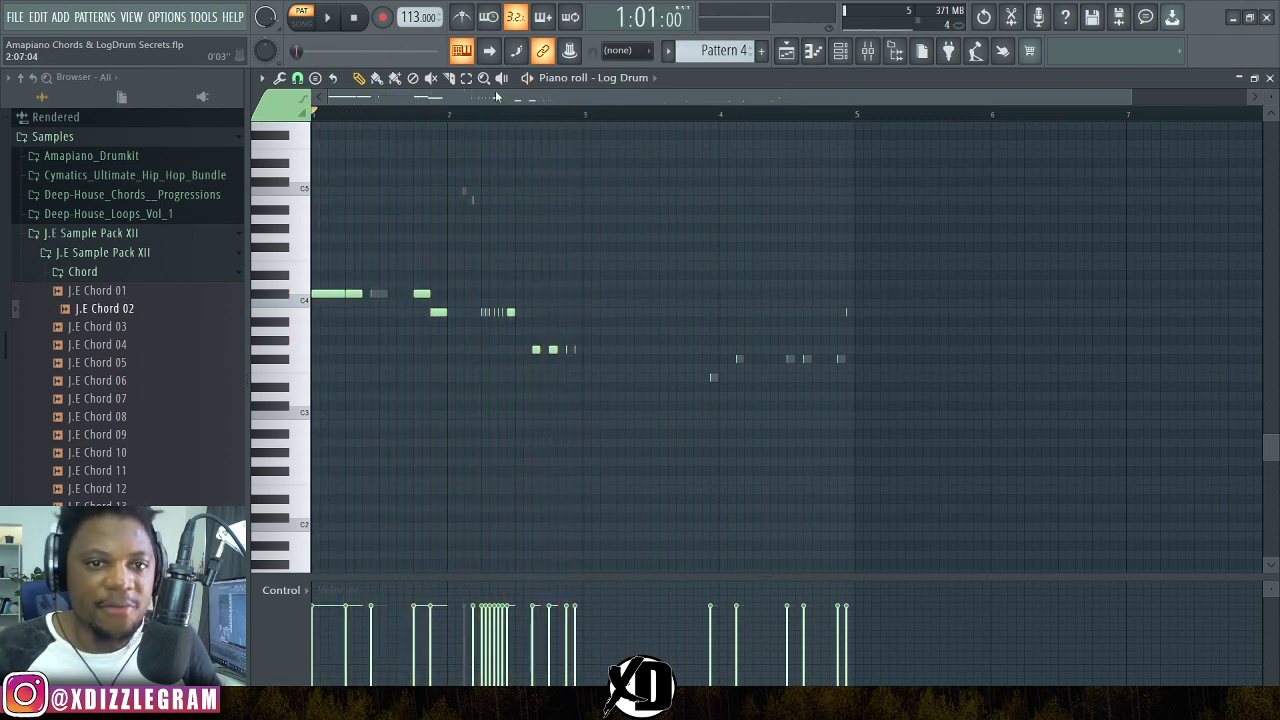
Turn off grid snapping by setting both the main snap and the piano roll's own snap to (none).
scroll(460, 112, up, 3)
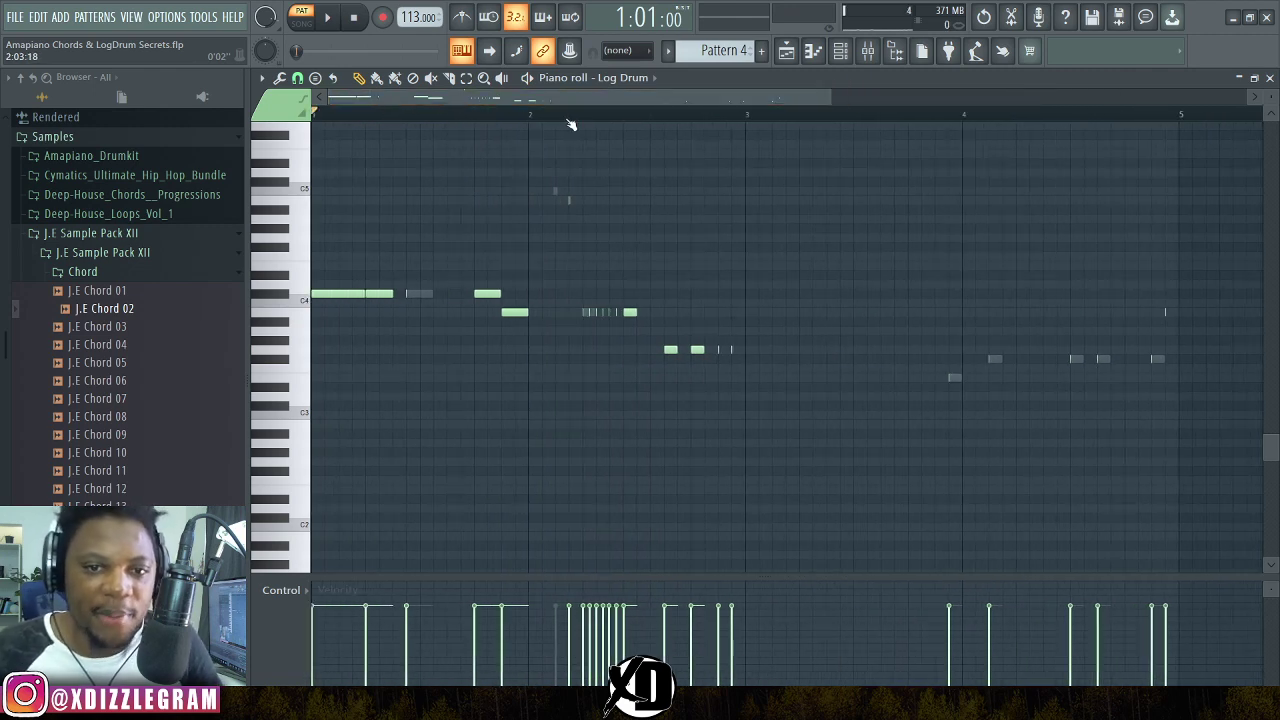
scroll(578, 122, up, 5)
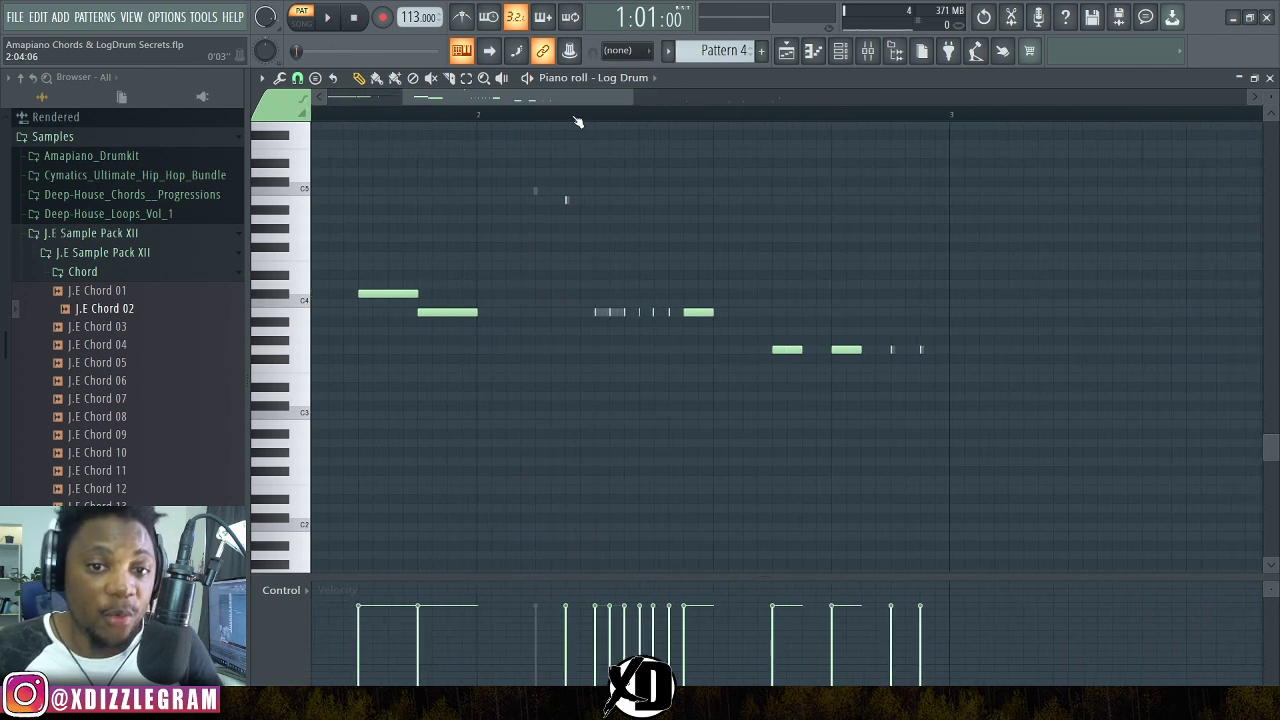
scroll(413, 110, up, 4)
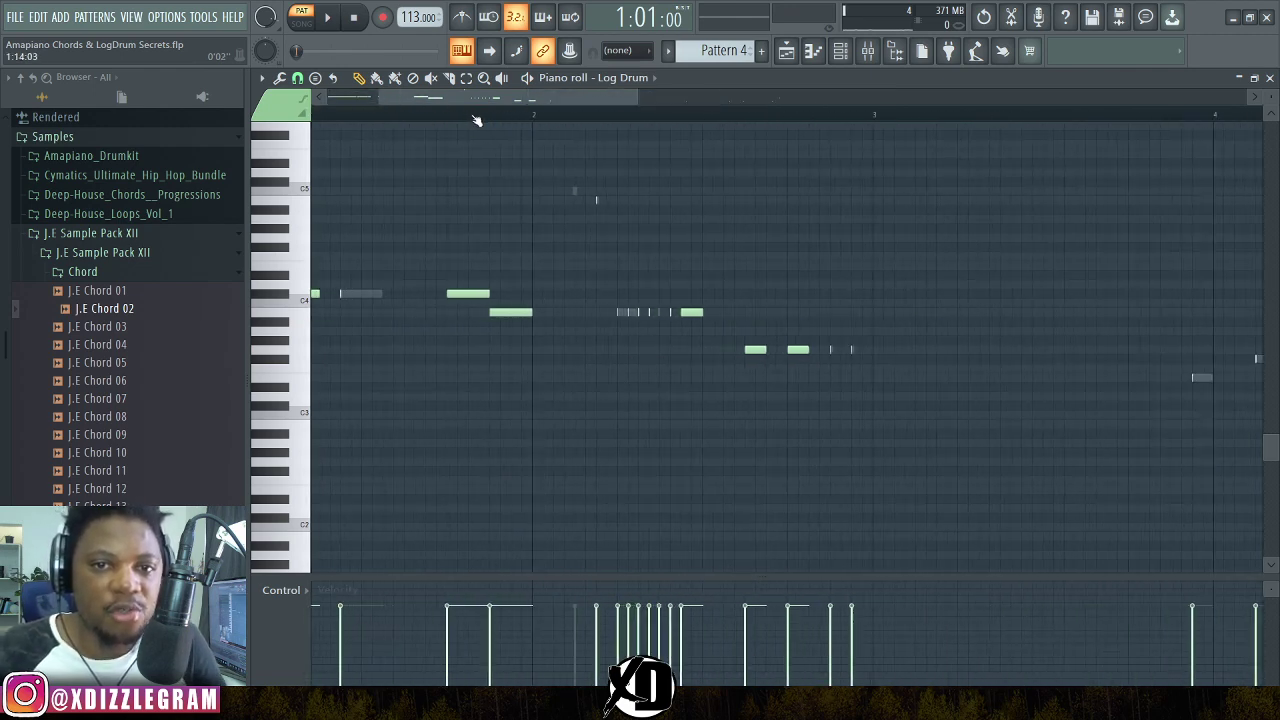
click(619, 52)
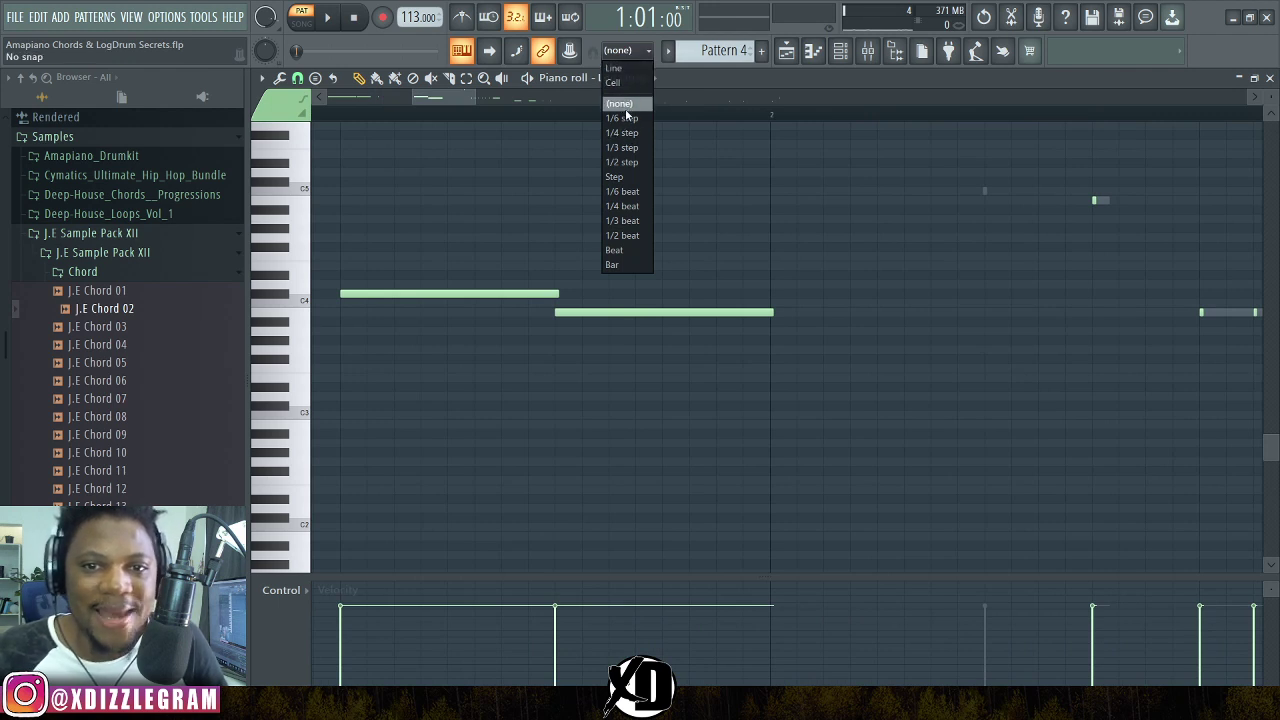
click(624, 104)
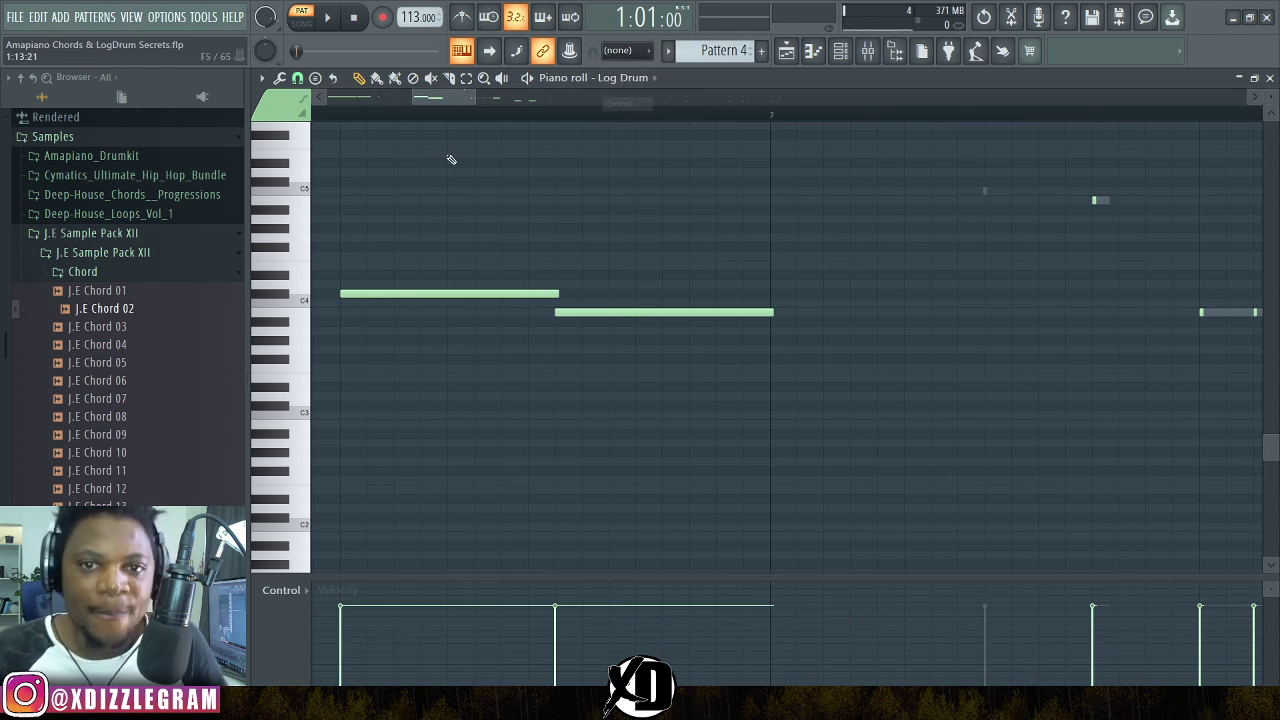
click(297, 78)
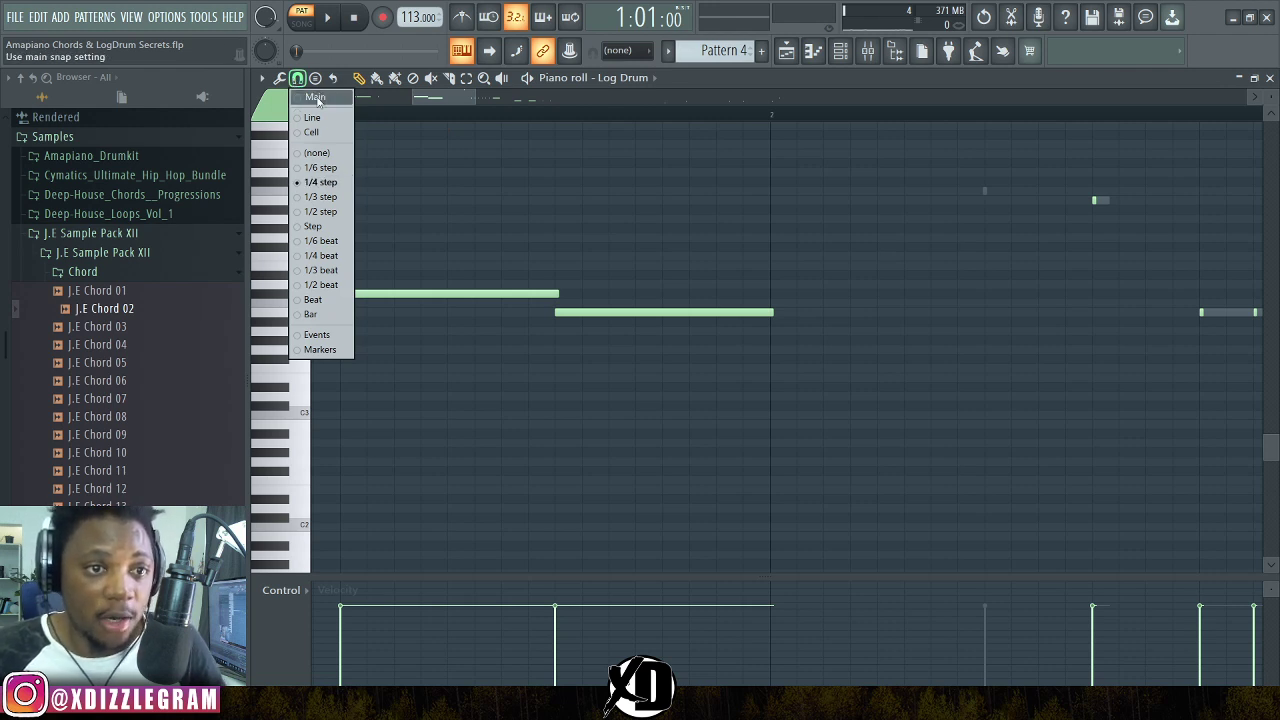
click(325, 104)
click(297, 78)
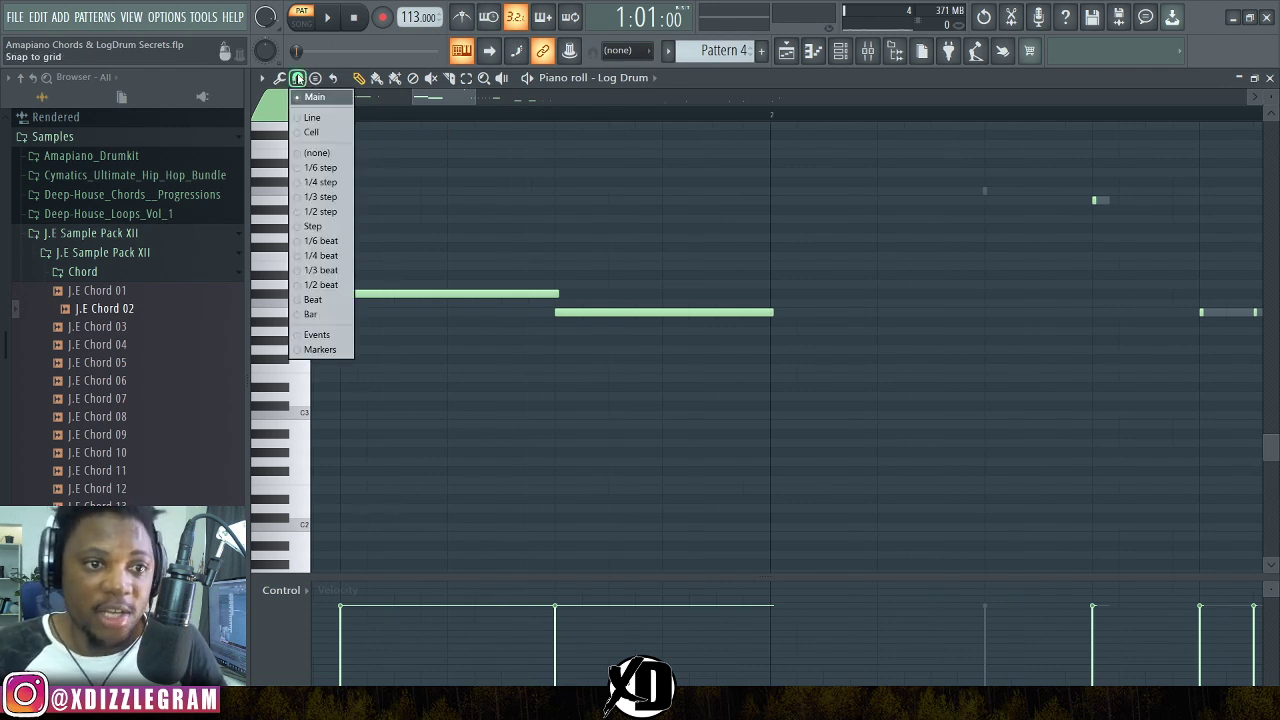
click(330, 155)
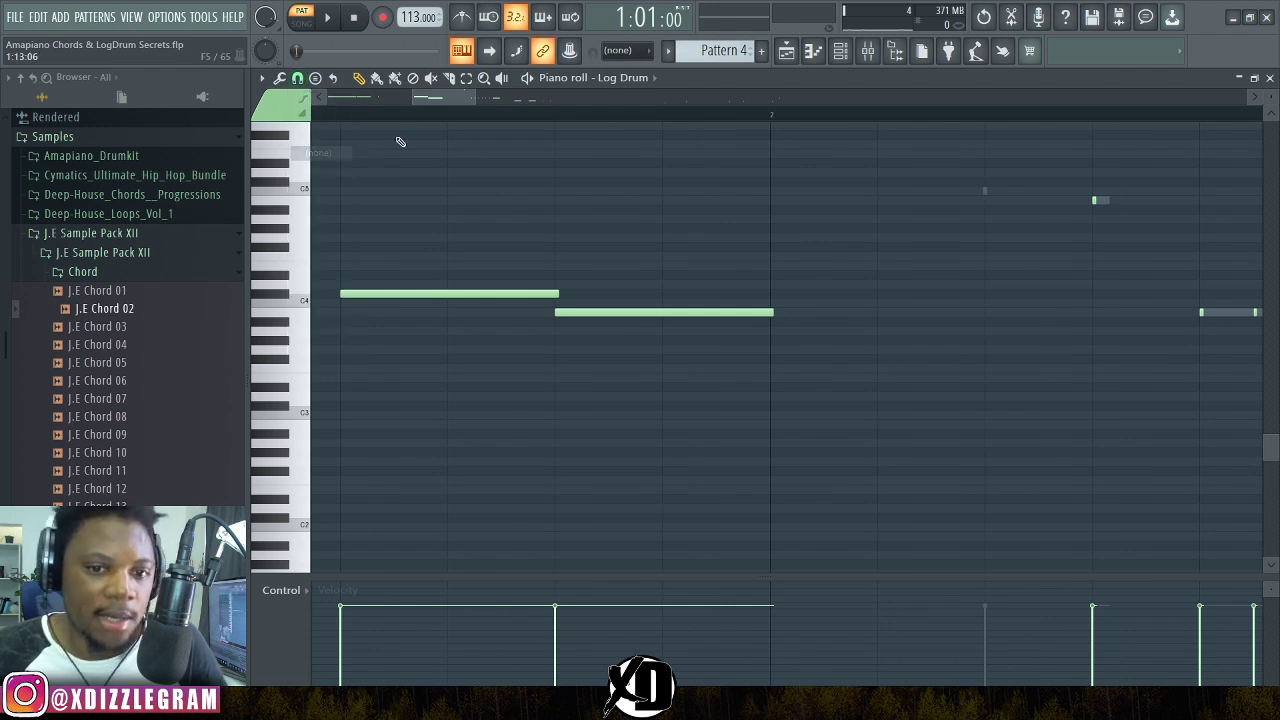
Shorten the C#4 note near the end of bar 1 to a tiny stub and place the playhead just before it.
scroll(702, 290, left, 3)
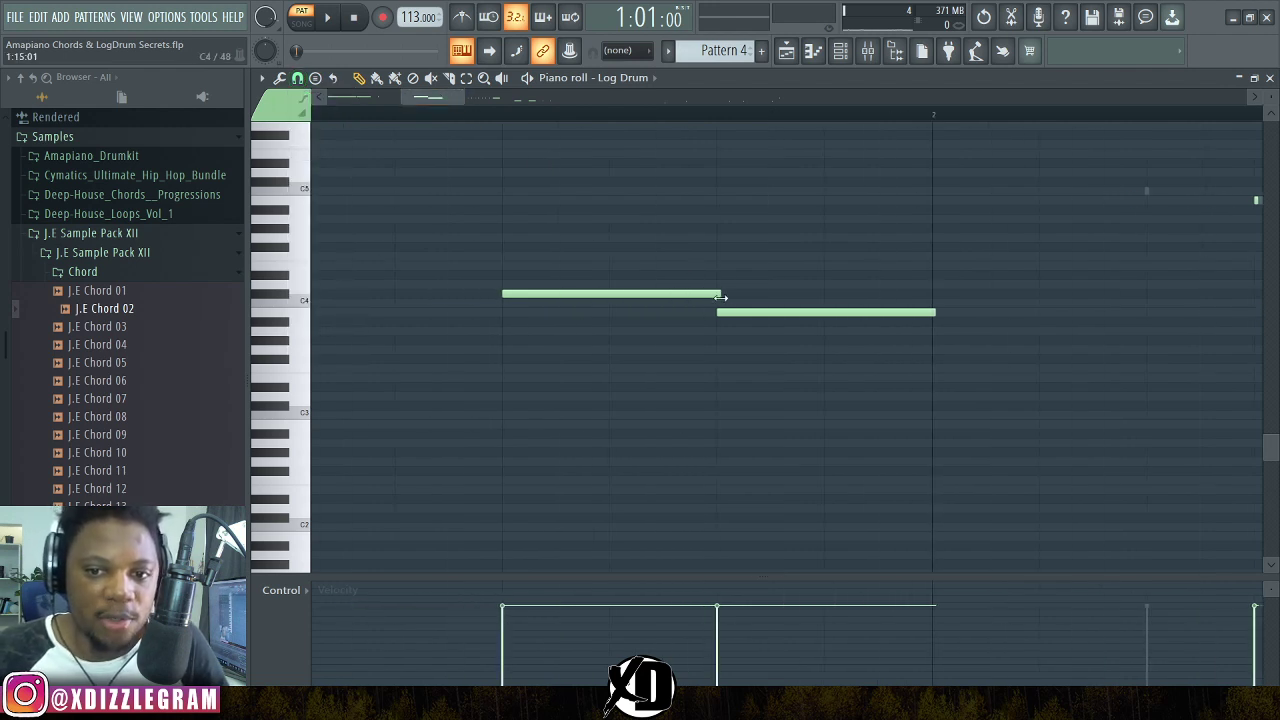
drag(719, 294, 504, 291)
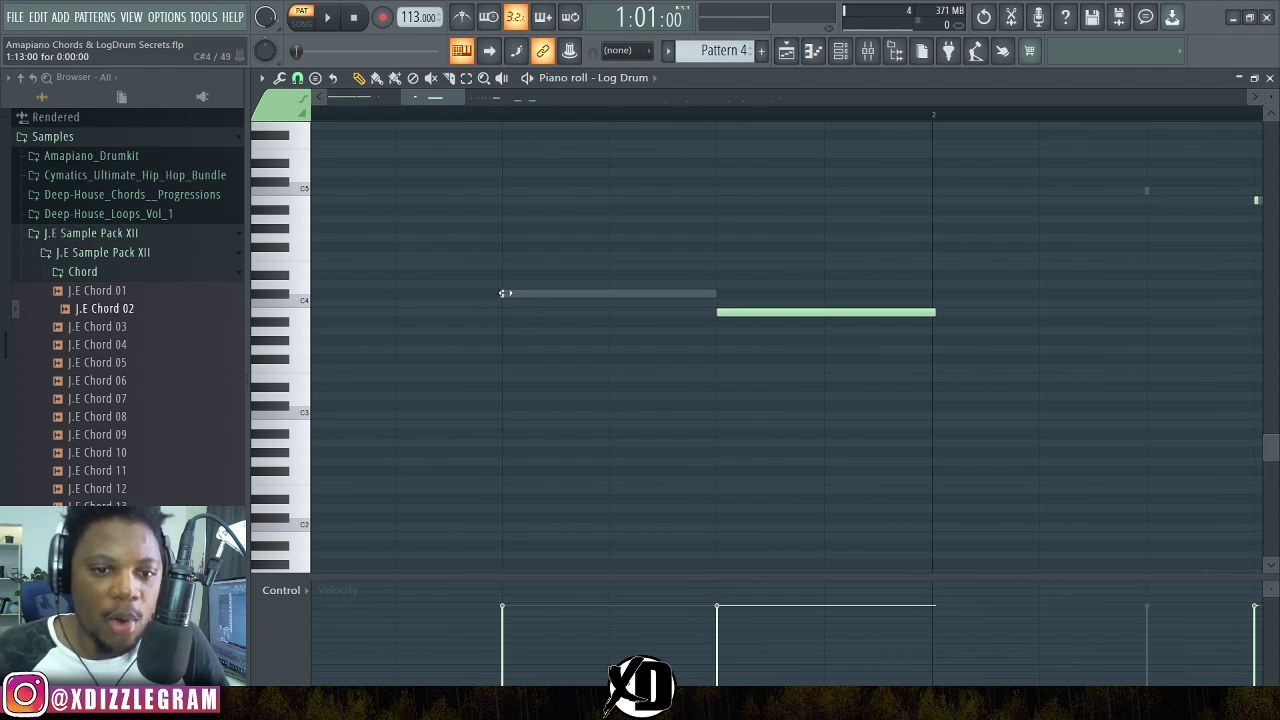
click(483, 114)
scroll(483, 114, down, 4)
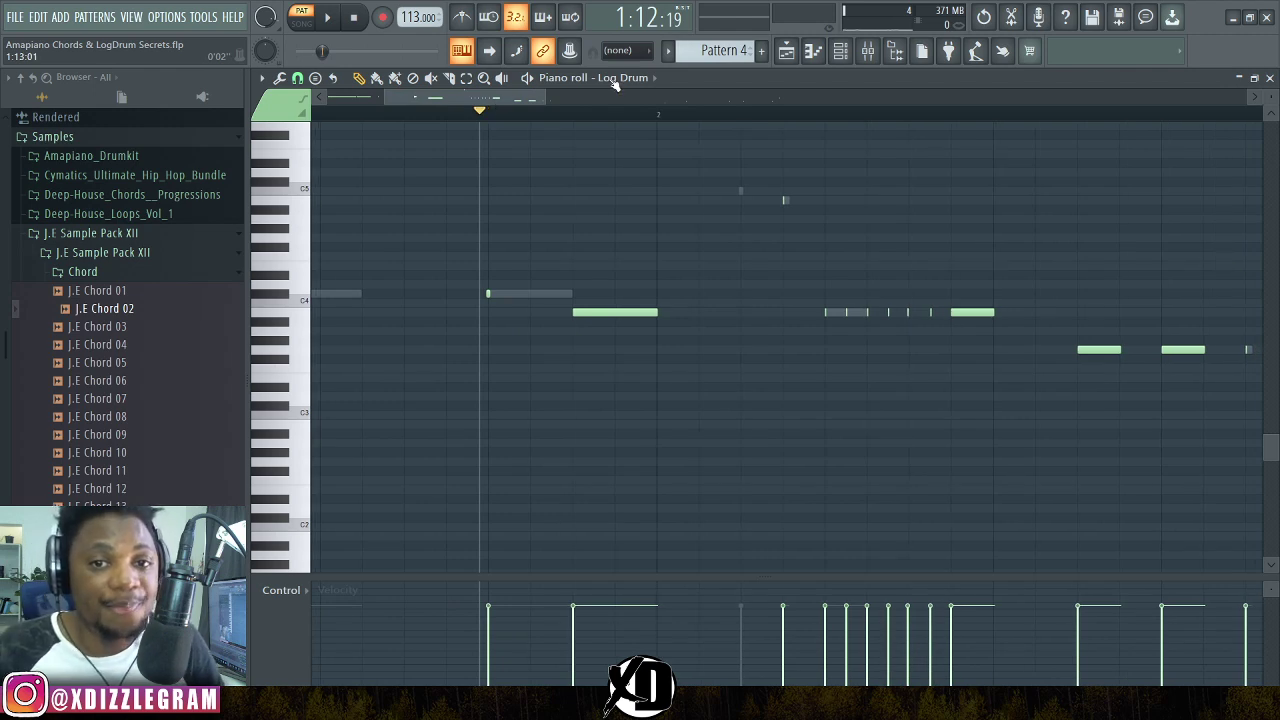
Return the piano roll to a smaller window over the channel rack and play the pattern from just before the shortened note.
key(F6)
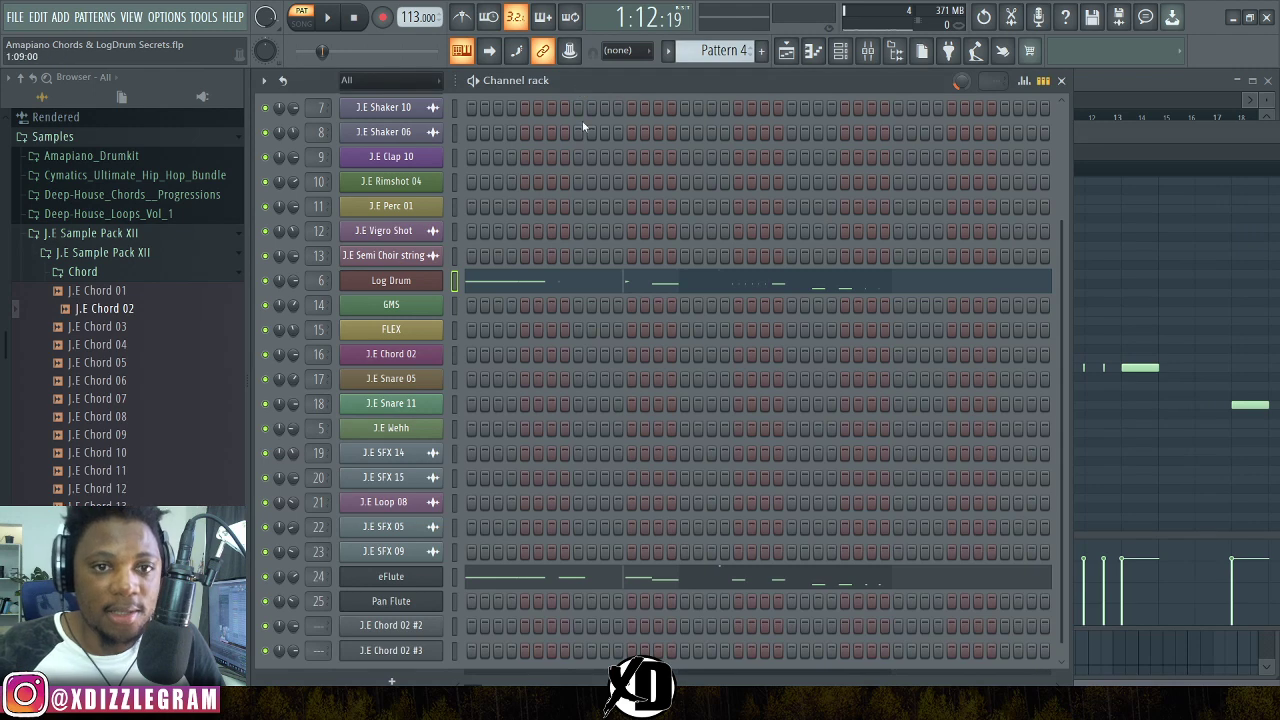
drag(1102, 138, 1048, 134)
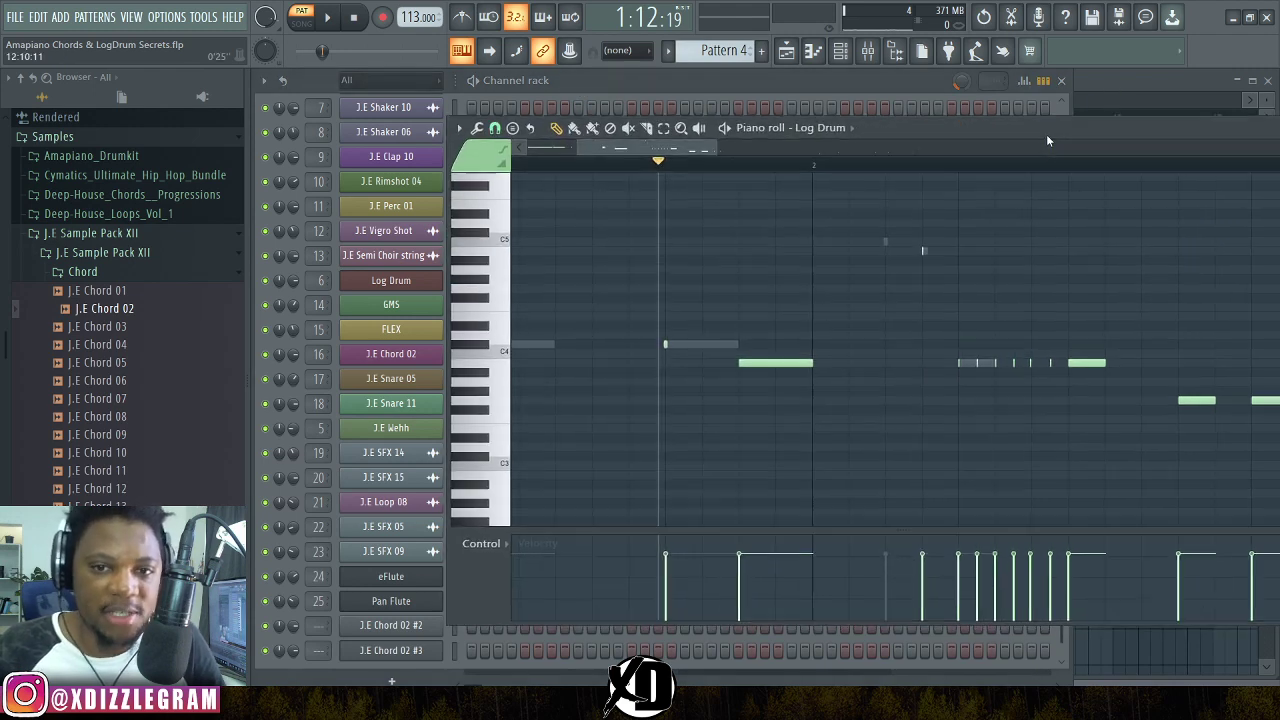
key(space)
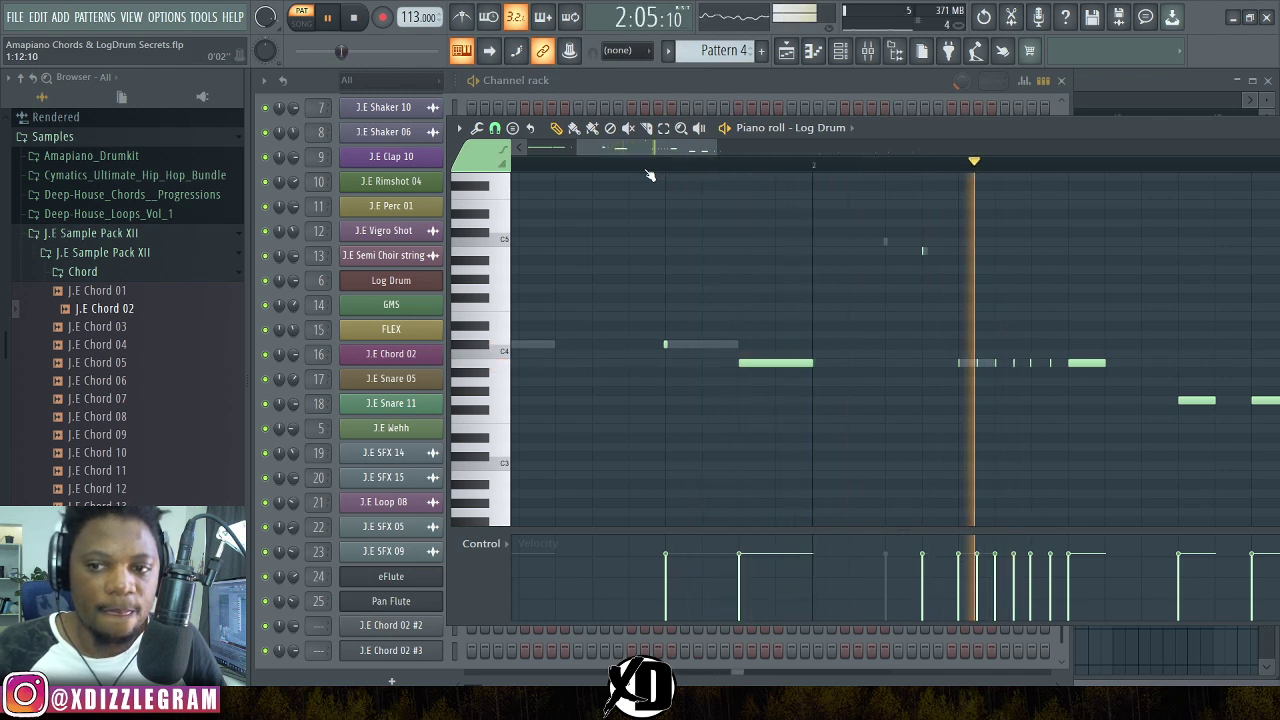
key(space)
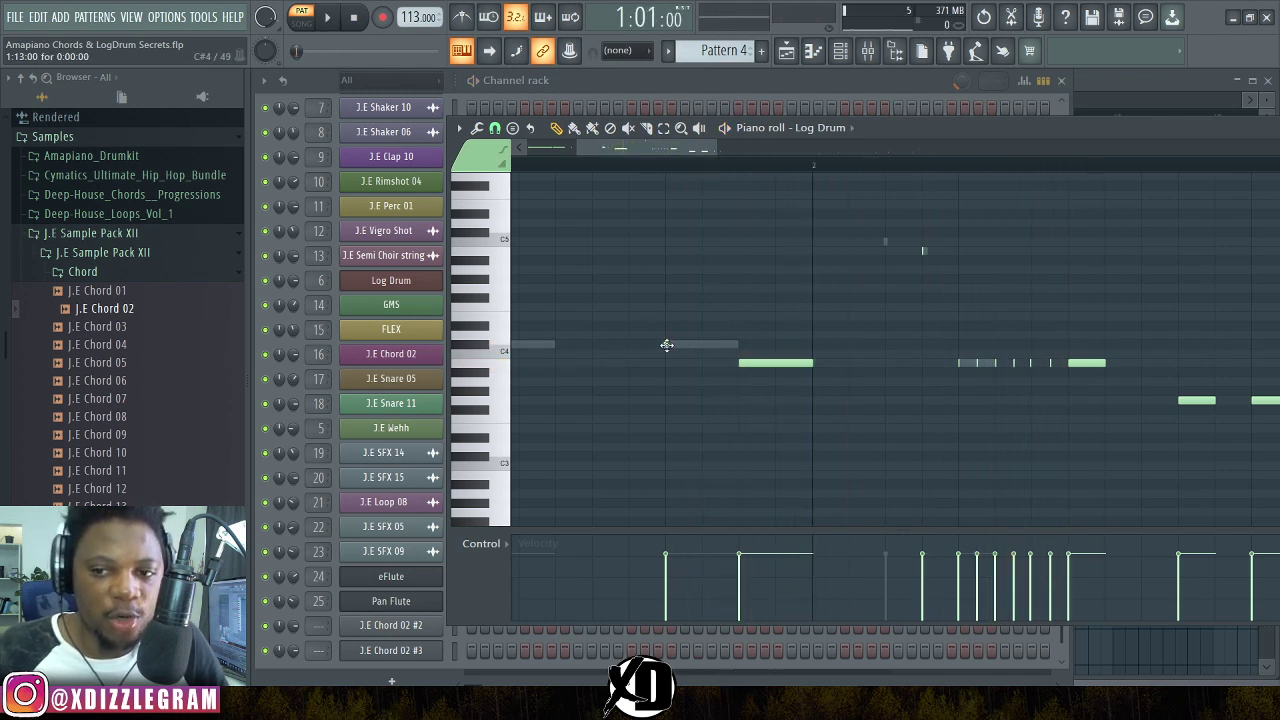
Audition the shortened C#4 note and add a second short C#4 hit halfway to the following C note.
scroll(668, 172, up, 4)
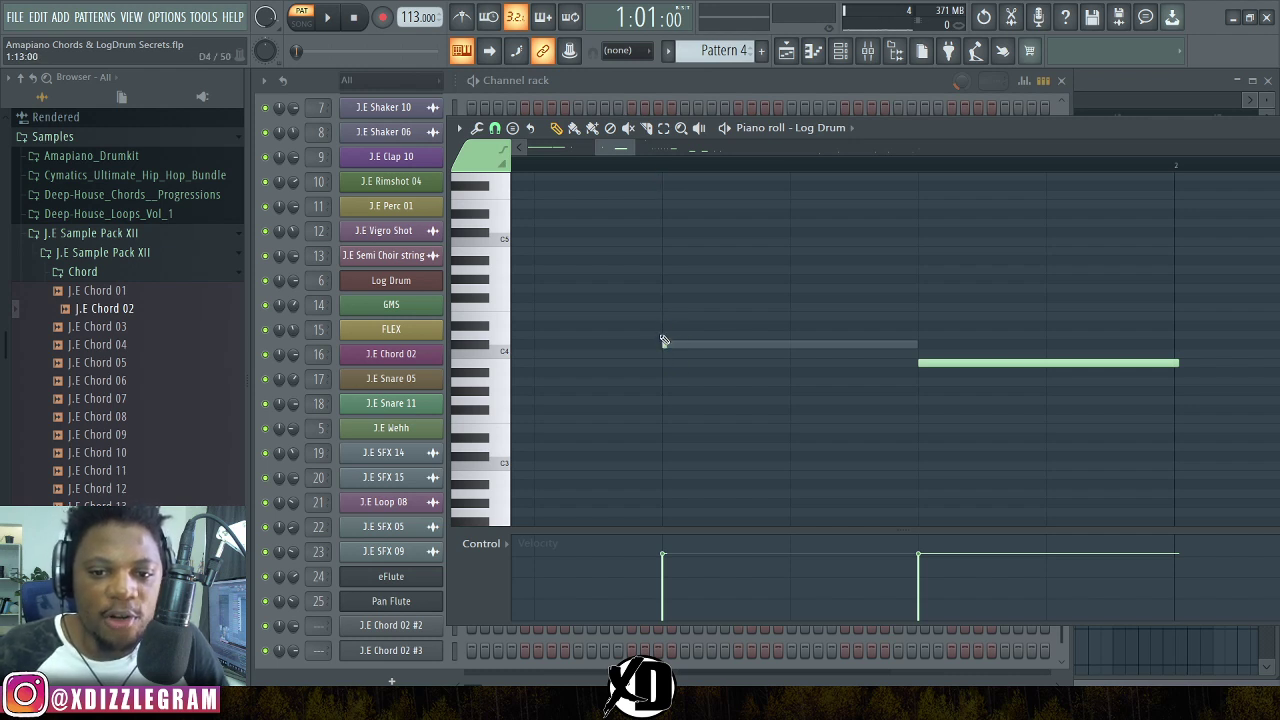
key(space)
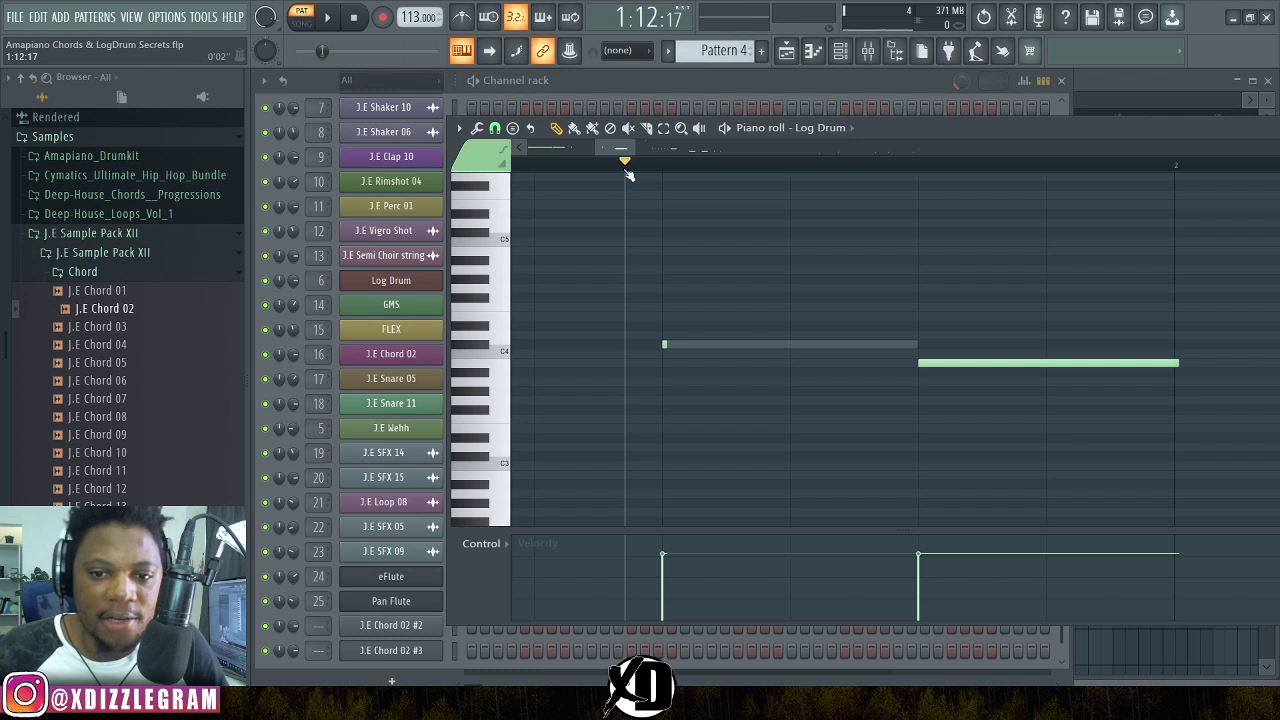
scroll(596, 172, down, 3)
key(space)
click(683, 346)
Set the piano roll snap to 1/4 step and fill the gap between the two short C#4 hits with three more.
click(494, 128)
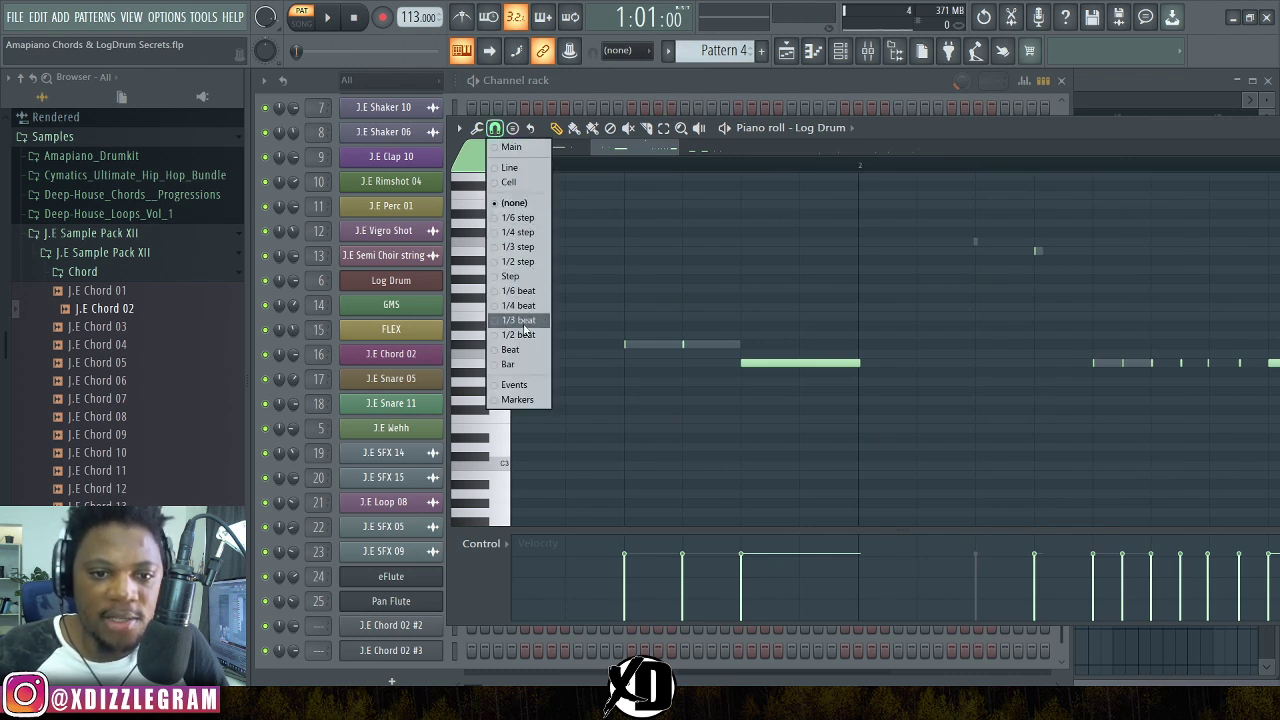
click(526, 234)
scroll(675, 168, up, 3)
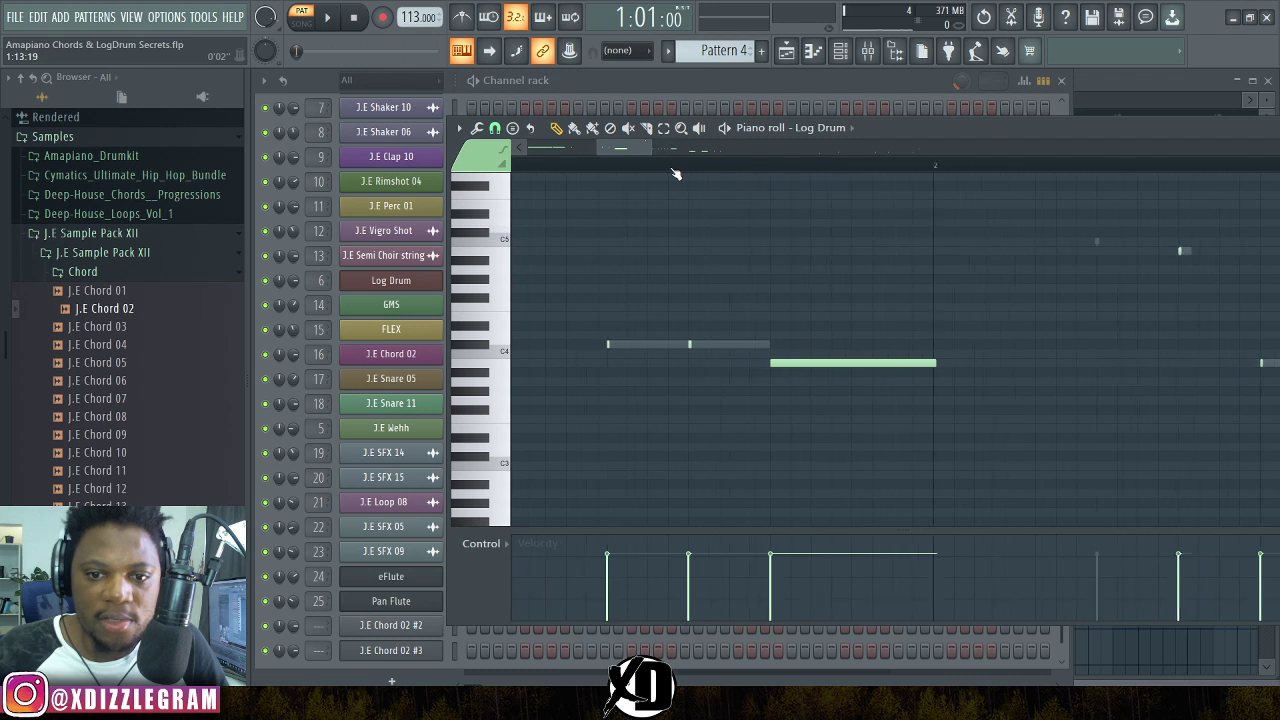
click(622, 345)
click(645, 345)
click(668, 345)
Try two short high notes after the C#4 roll during playback, deleting the lower one and raising the other to E5.
click(558, 164)
key(space)
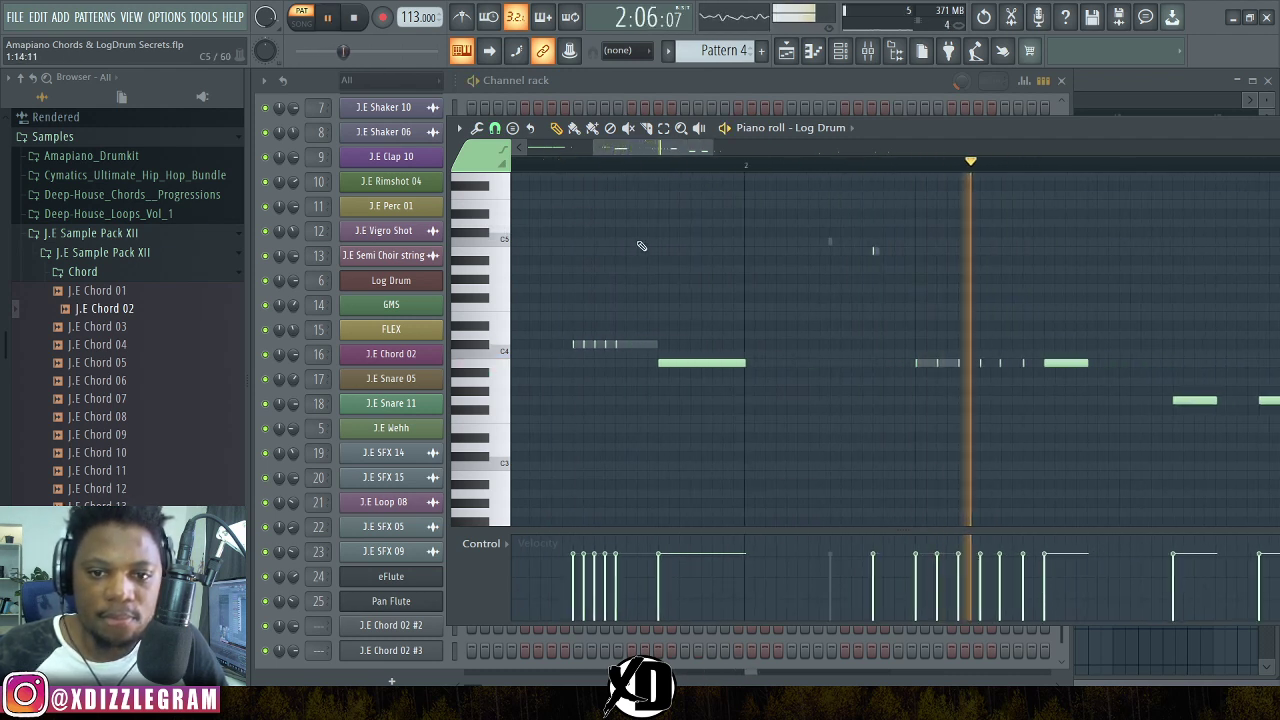
click(563, 166)
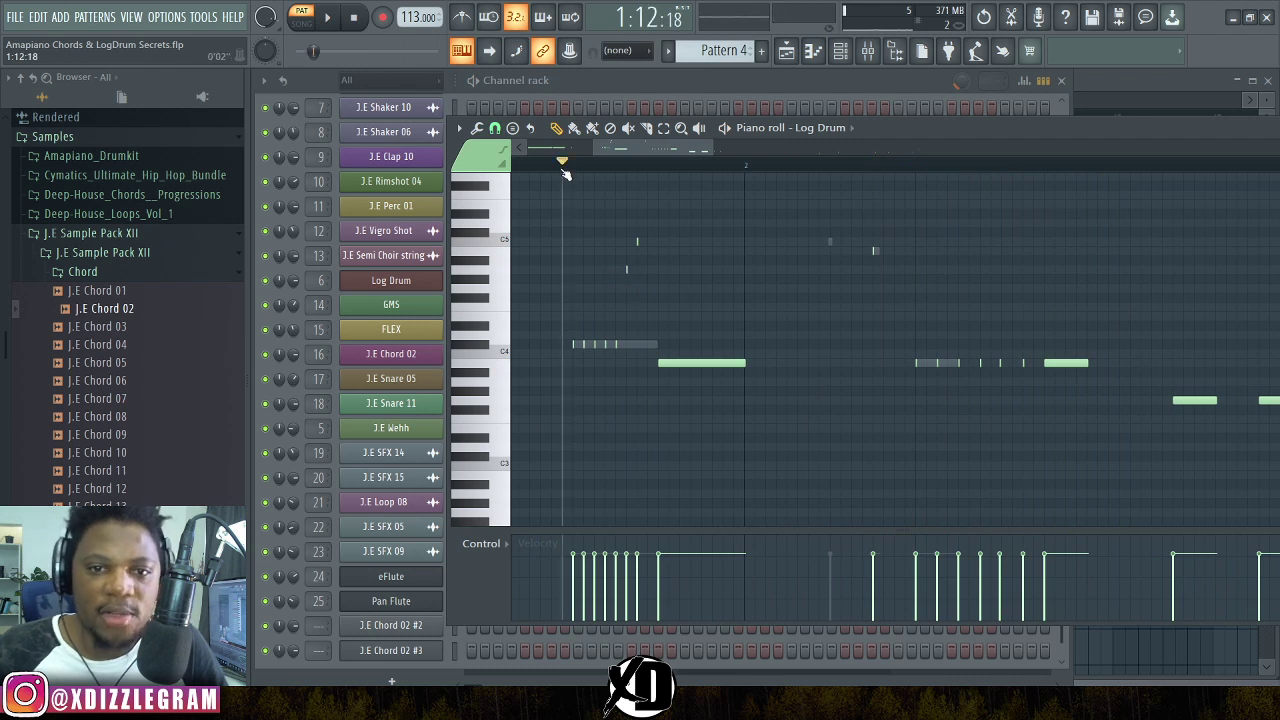
right_click(627, 269)
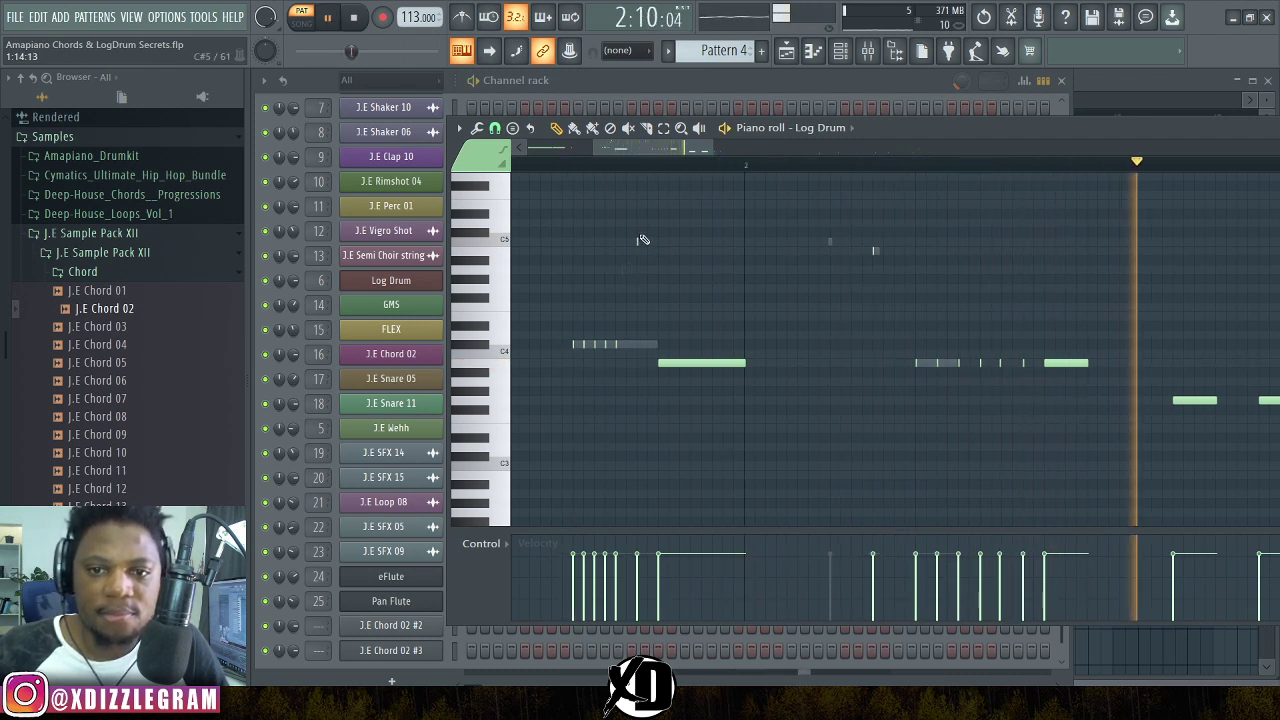
drag(637, 241, 636, 203)
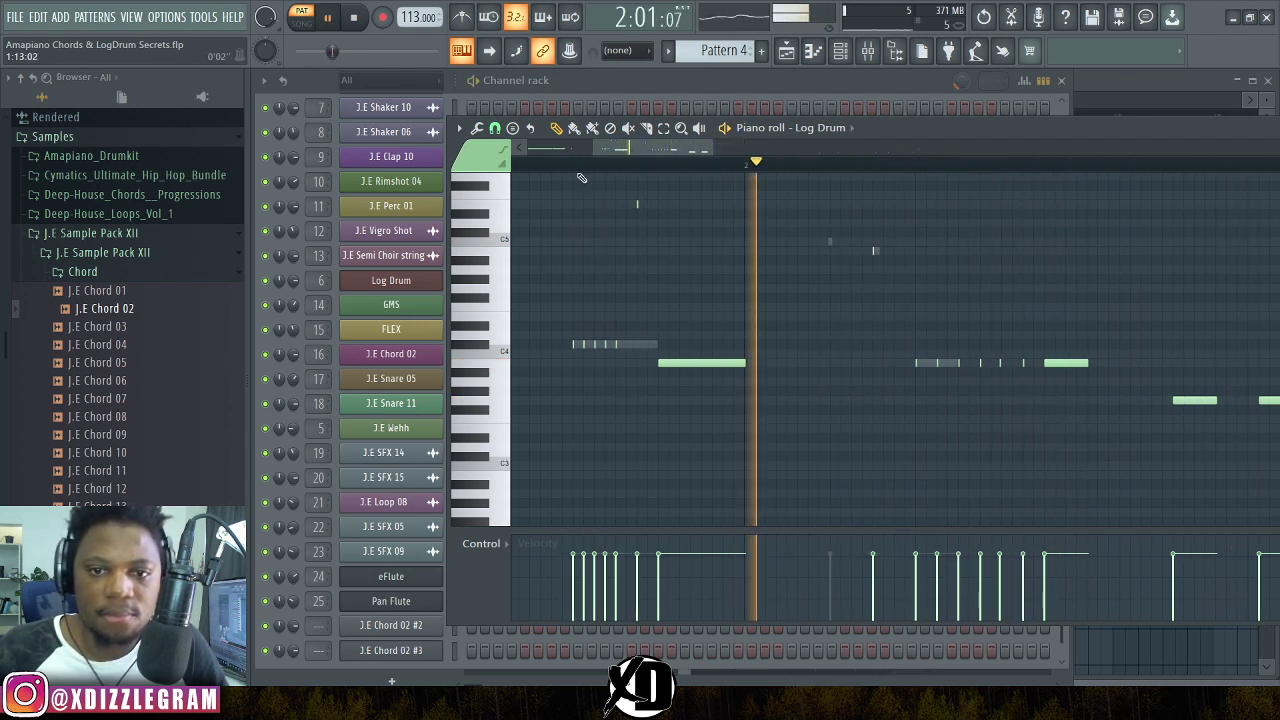
Delete the four repeated C#4 hits, keeping only the first, and restart playback from just before it.
right_click(616, 344)
right_click(605, 344)
right_click(595, 344)
right_click(585, 344)
click(548, 166)
Add a short G5 note in the first part of bar 2, listen to the pattern, and stop playback.
scroll(577, 191, up, 1)
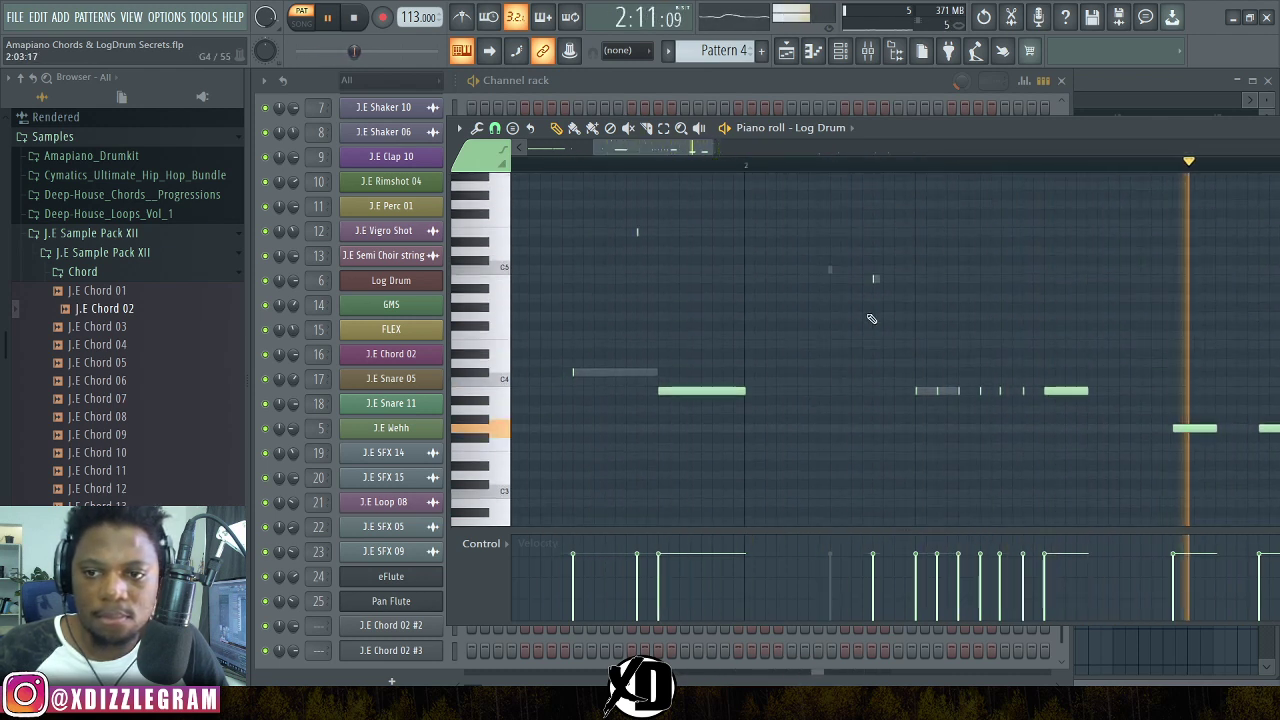
click(819, 204)
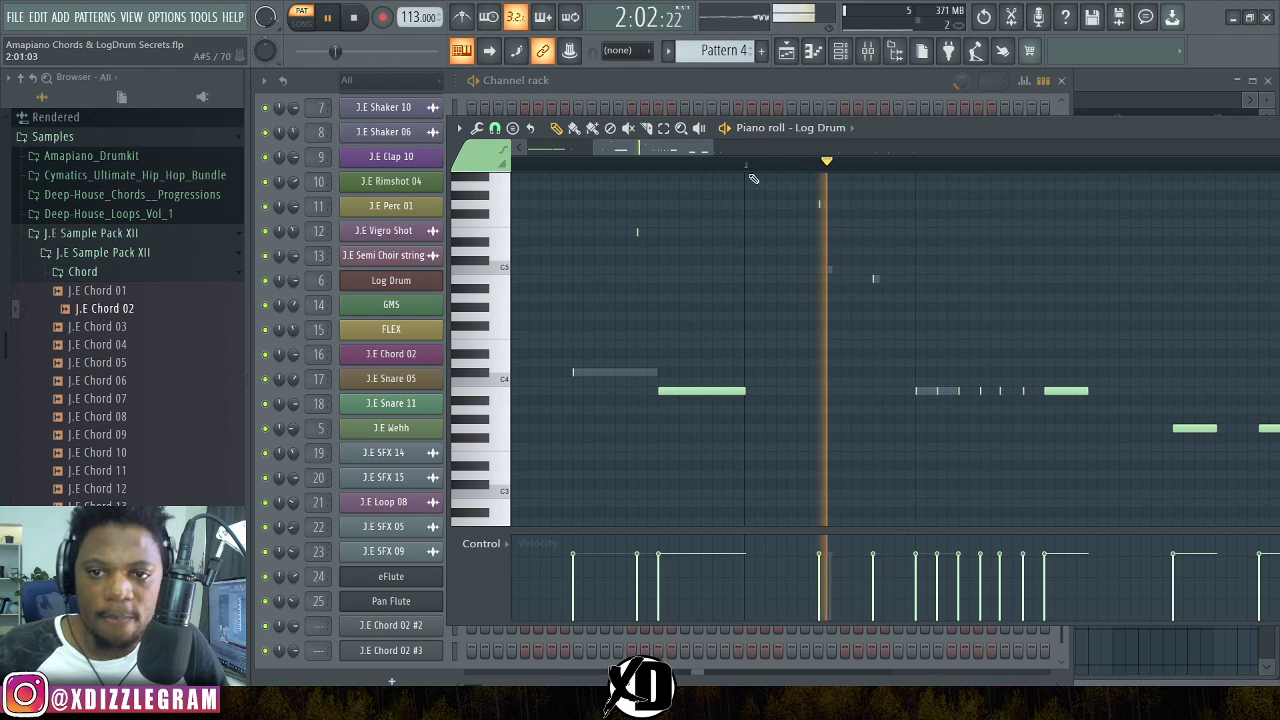
scroll(803, 197, down, 6)
scroll(669, 186, up, 5)
scroll(669, 170, down, 5)
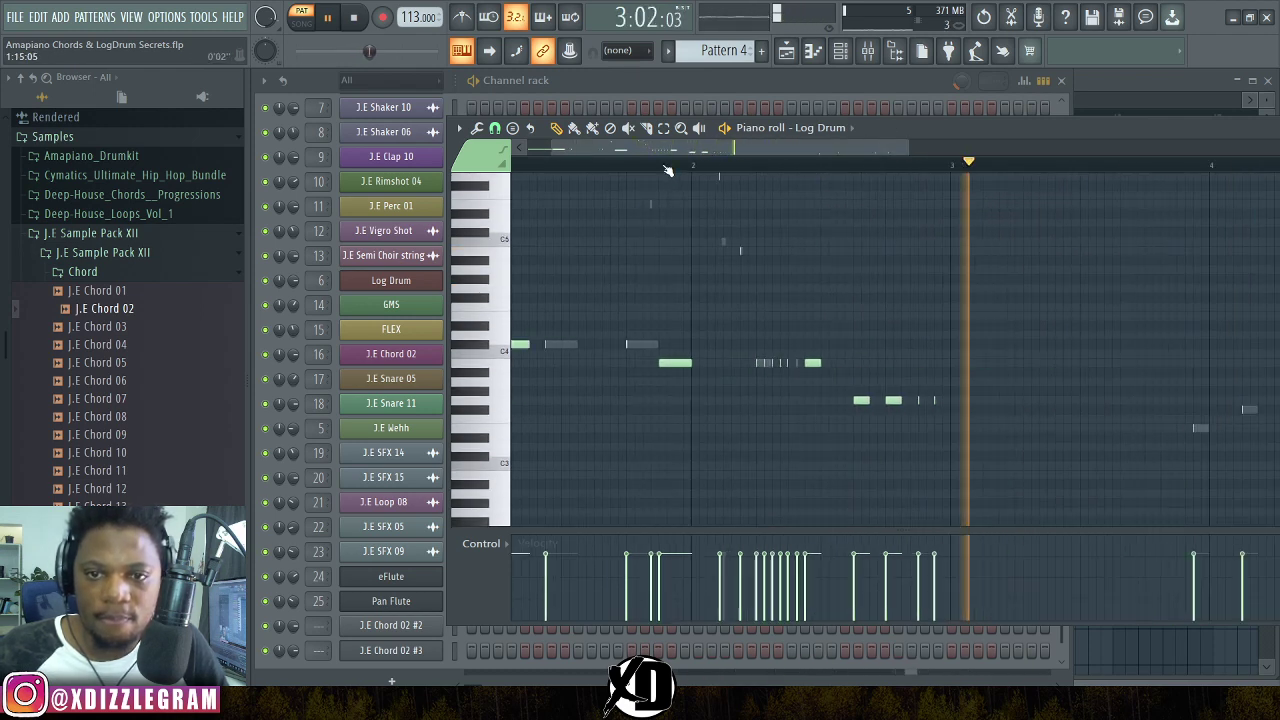
key(space)
scroll(657, 171, up, 3)
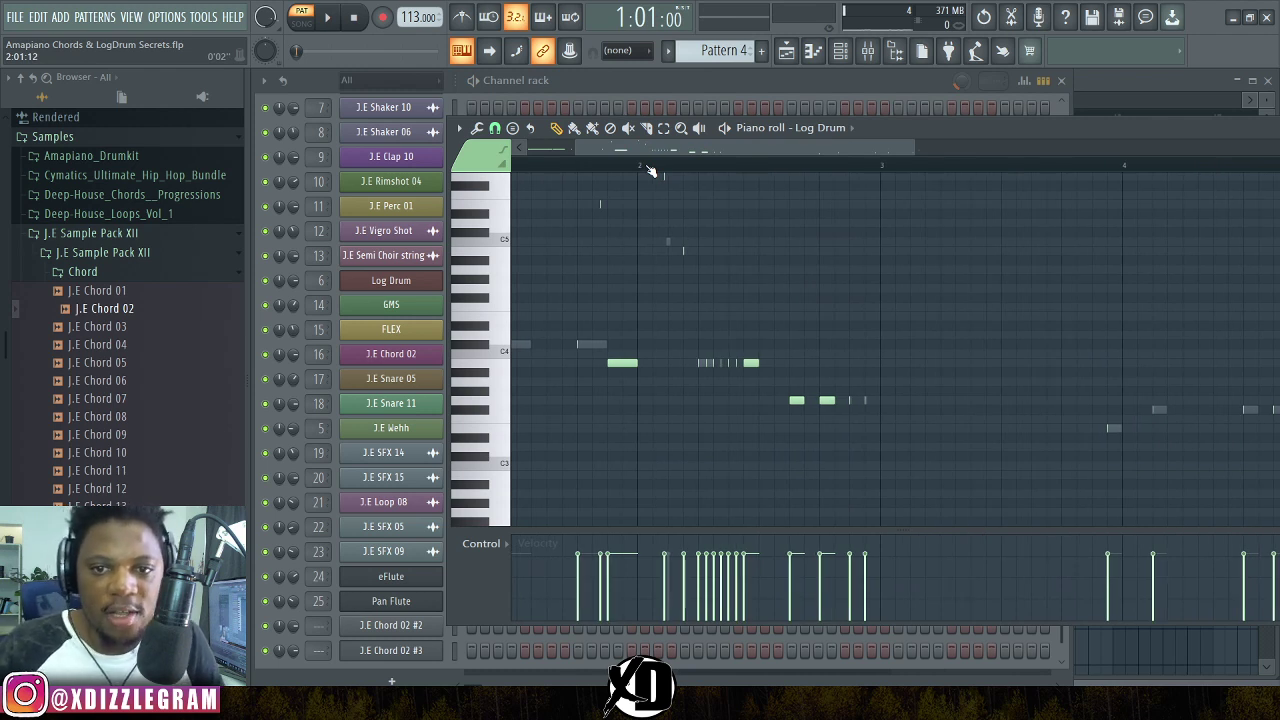
scroll(652, 171, down, 4)
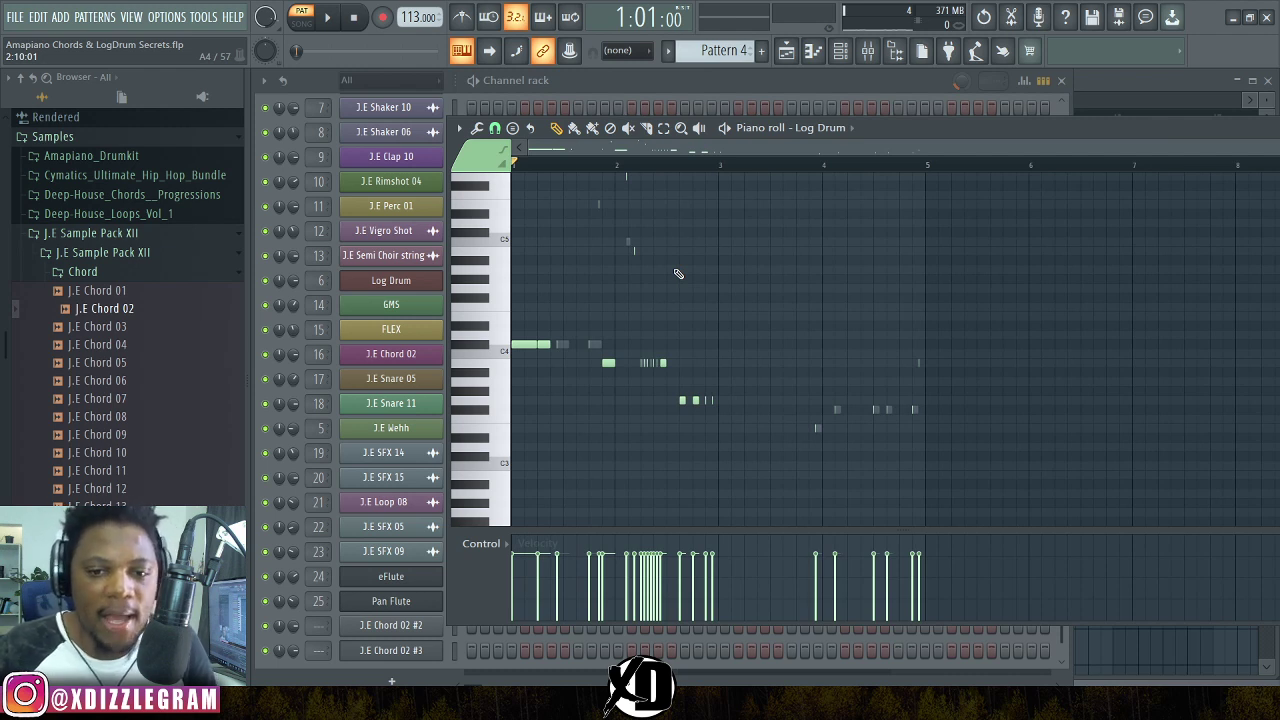
scroll(789, 171, up, 2)
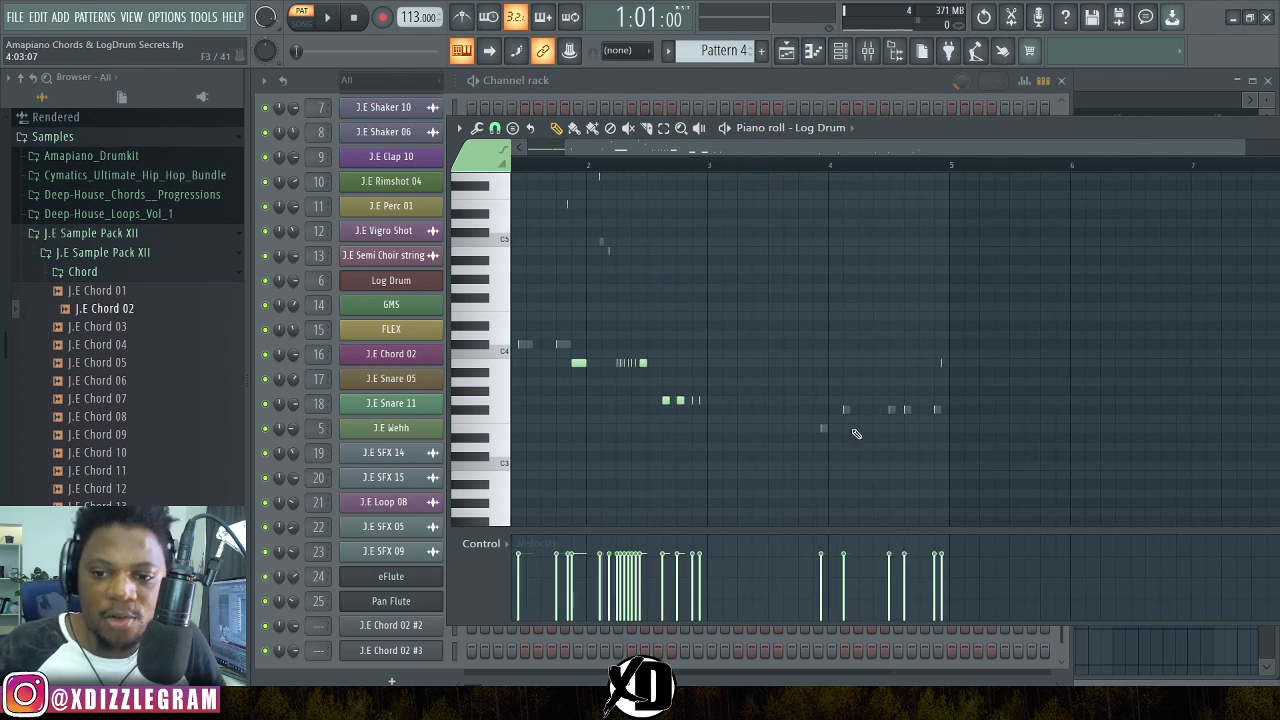
Play Pattern 4 through the first two bars to hear the edited log drum notes, and stop playback.
scroll(948, 160, up, 5)
click(643, 165)
key(space)
scroll(641, 175, down, 6)
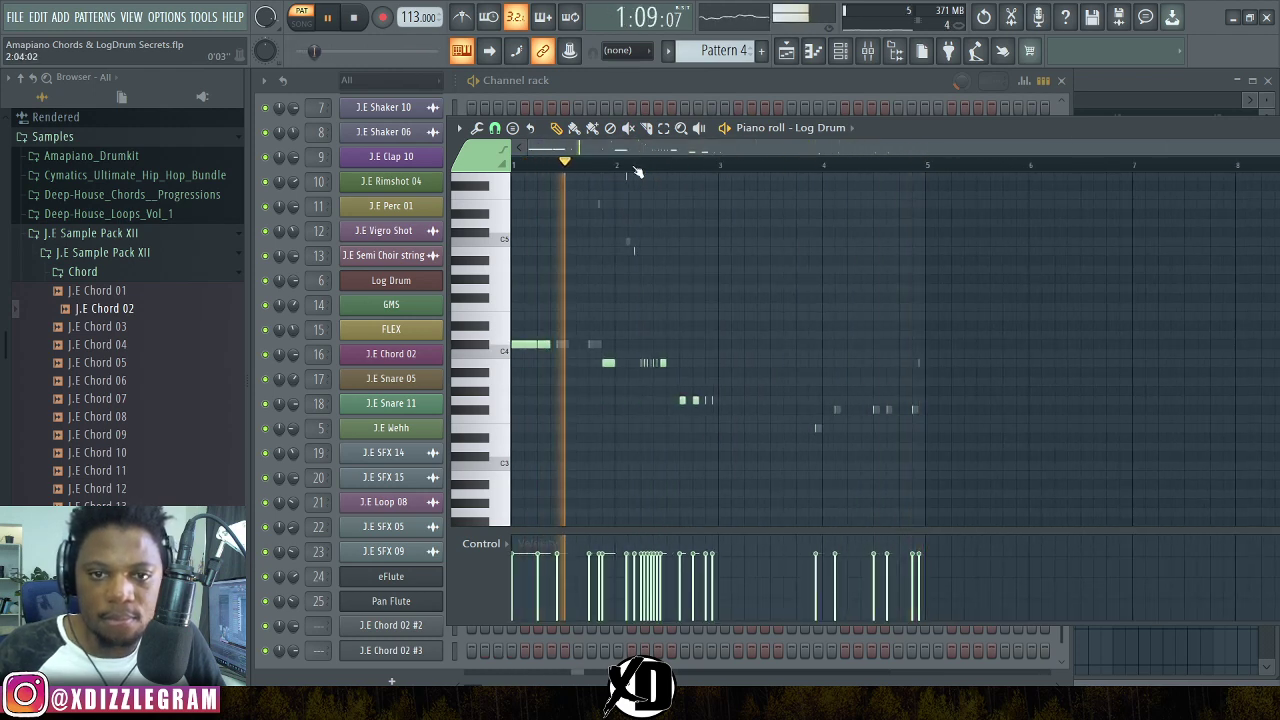
scroll(618, 178, up, 2)
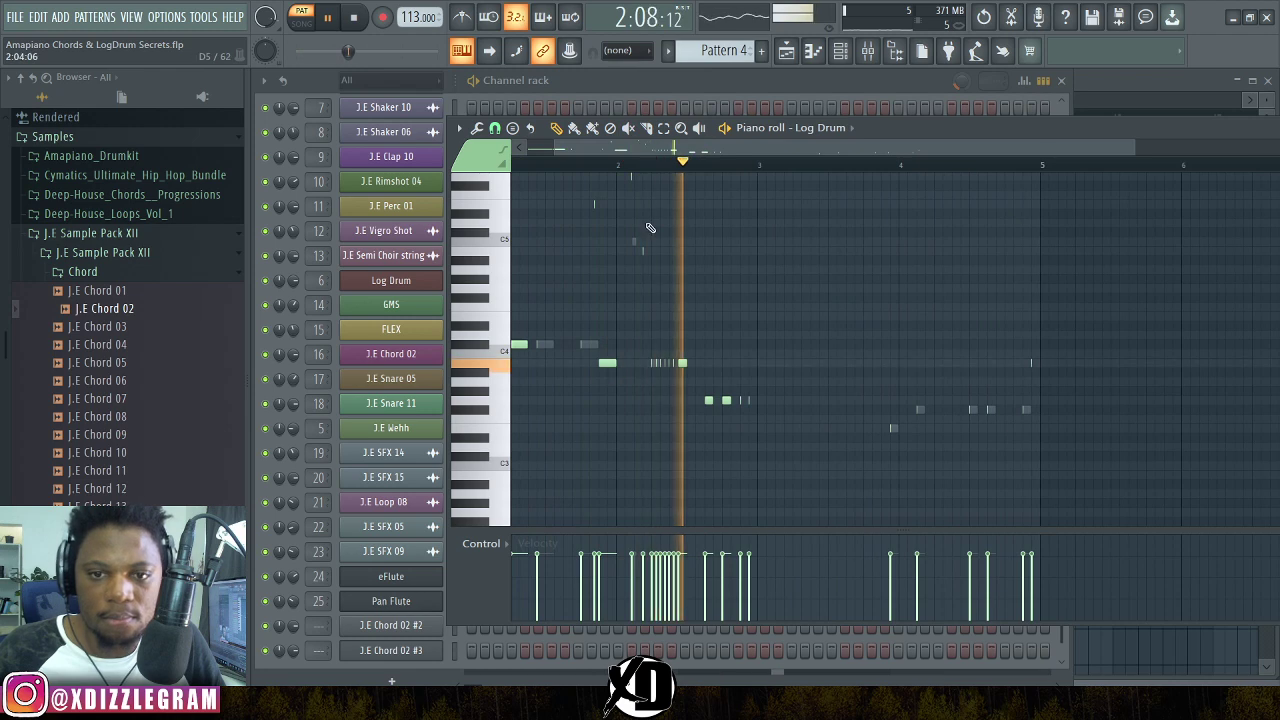
scroll(651, 224, up, 2)
key(space)
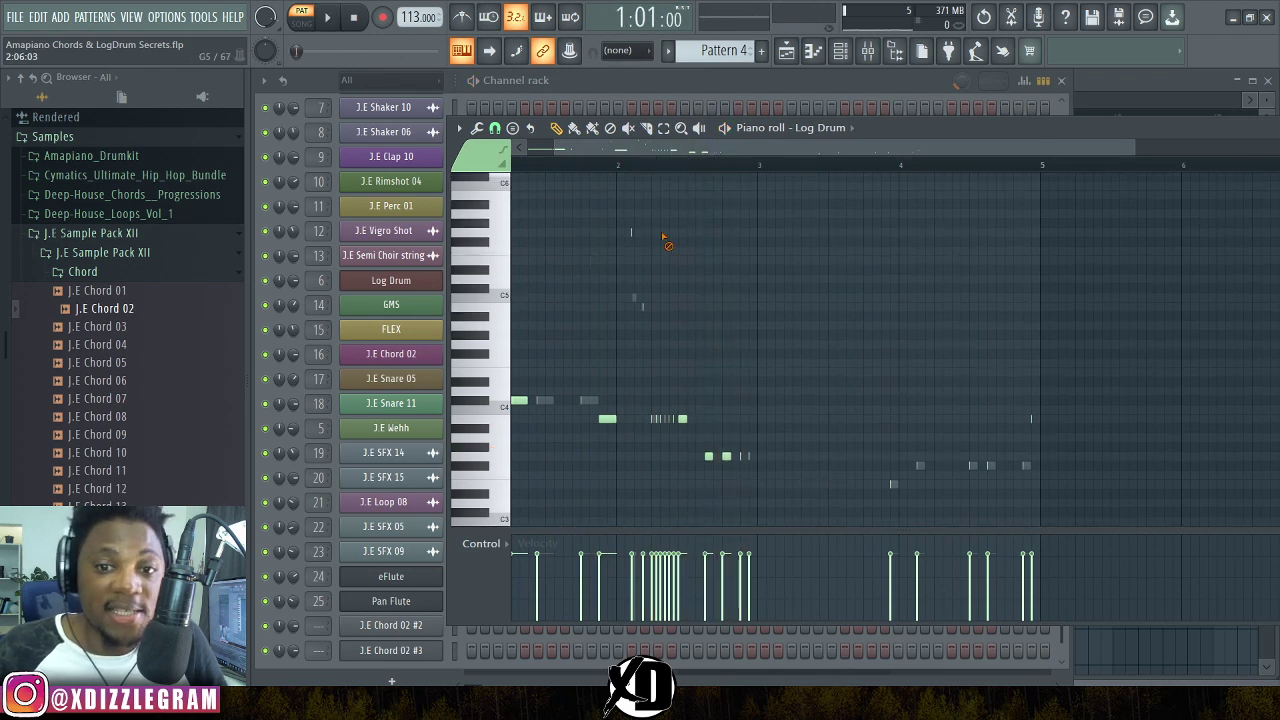
Open the Log Drum channel's Fruity DX10 synth and move its window to the middle of the channel rack.
click(630, 87)
click(412, 283)
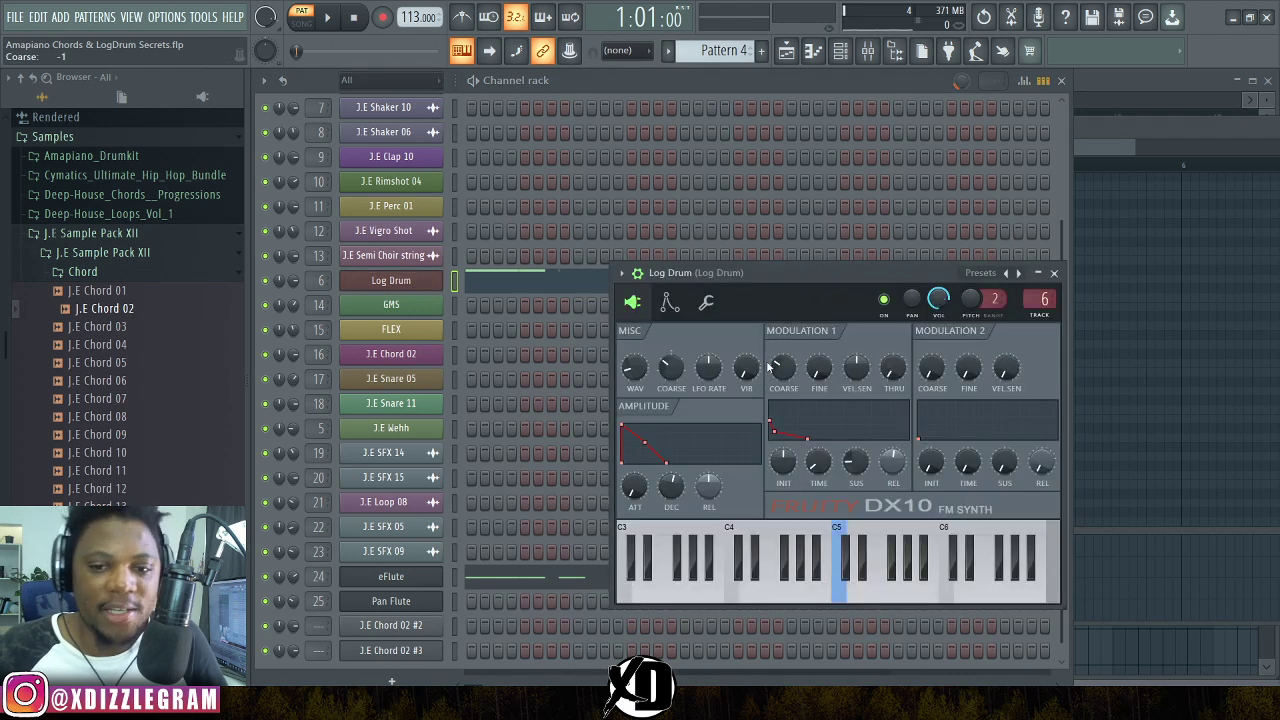
drag(776, 271, 698, 207)
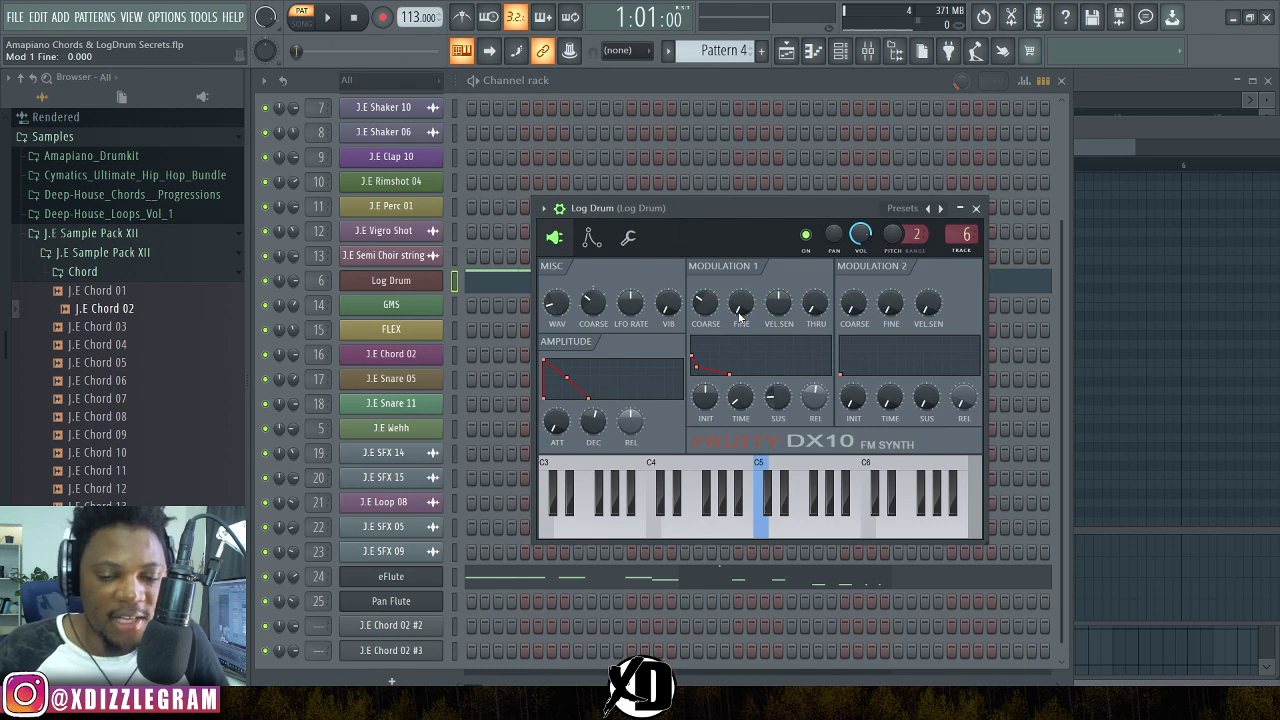
Bring the playlist forward, unsolo Track 6 so all tracks are enabled, and widen the playlist window to show the whole arrangement.
click(1091, 76)
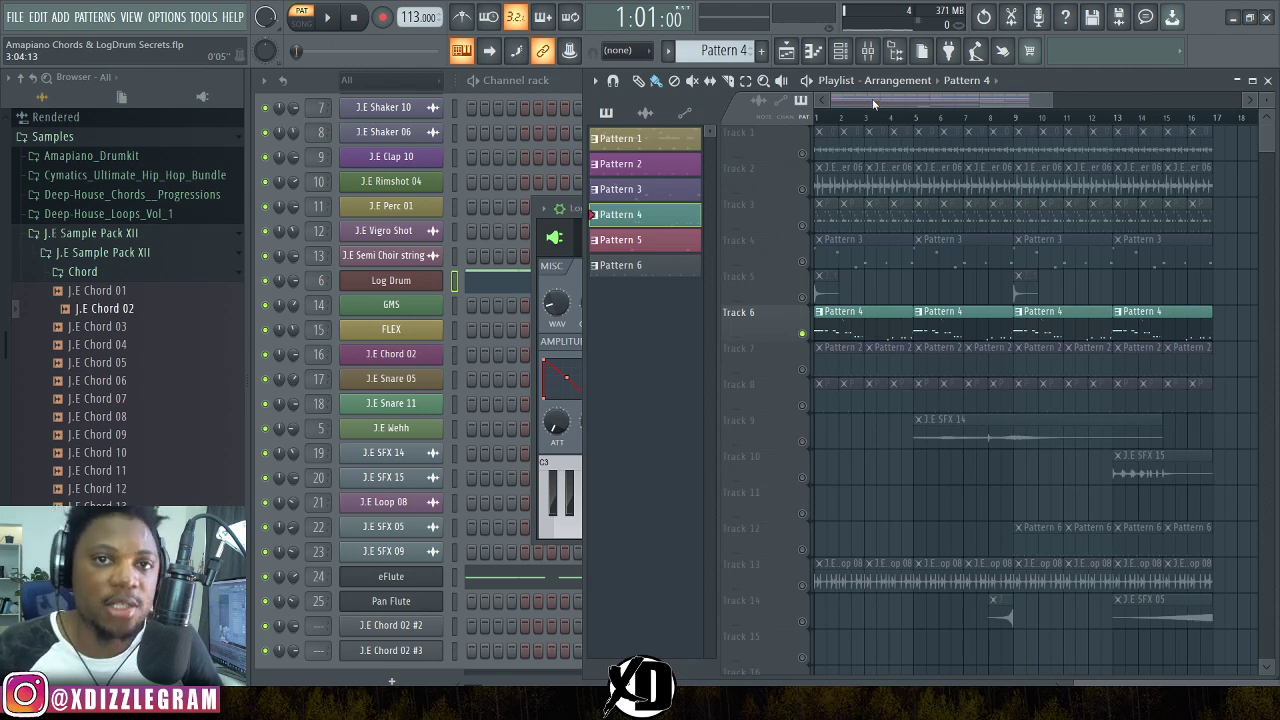
right_click(803, 335)
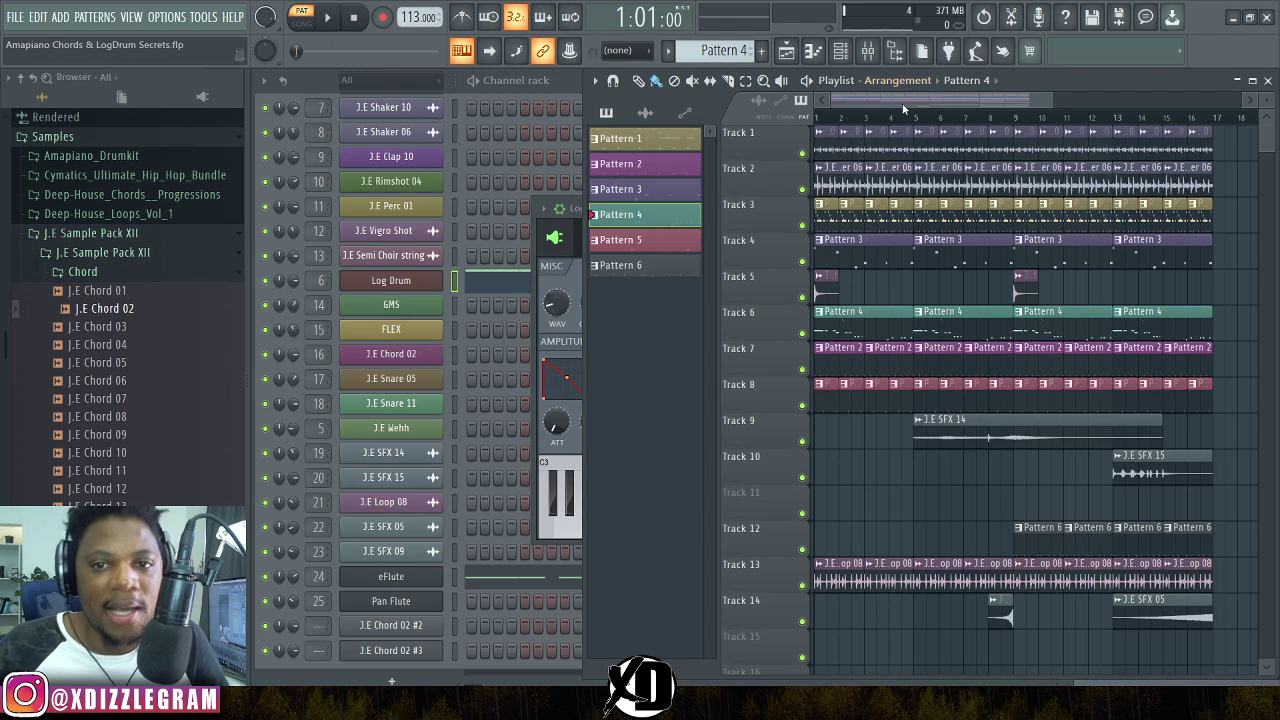
drag(584, 185, 318, 183)
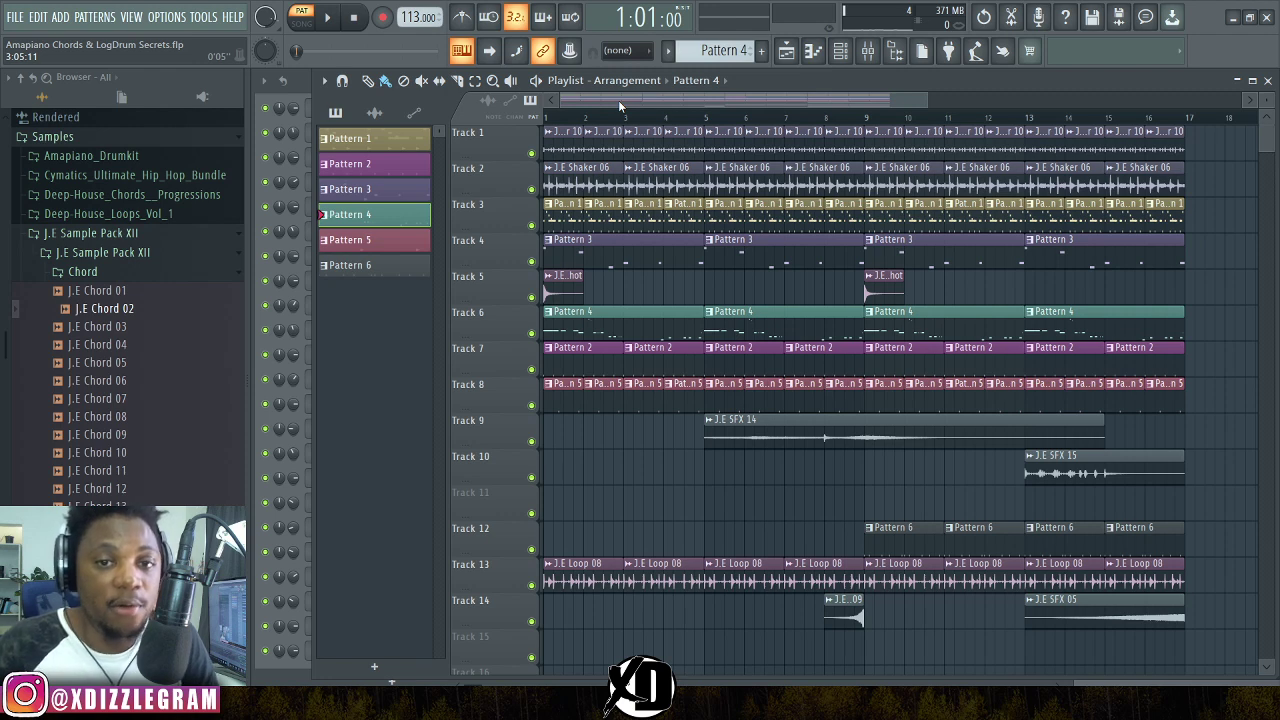
scroll(668, 121, down, 2)
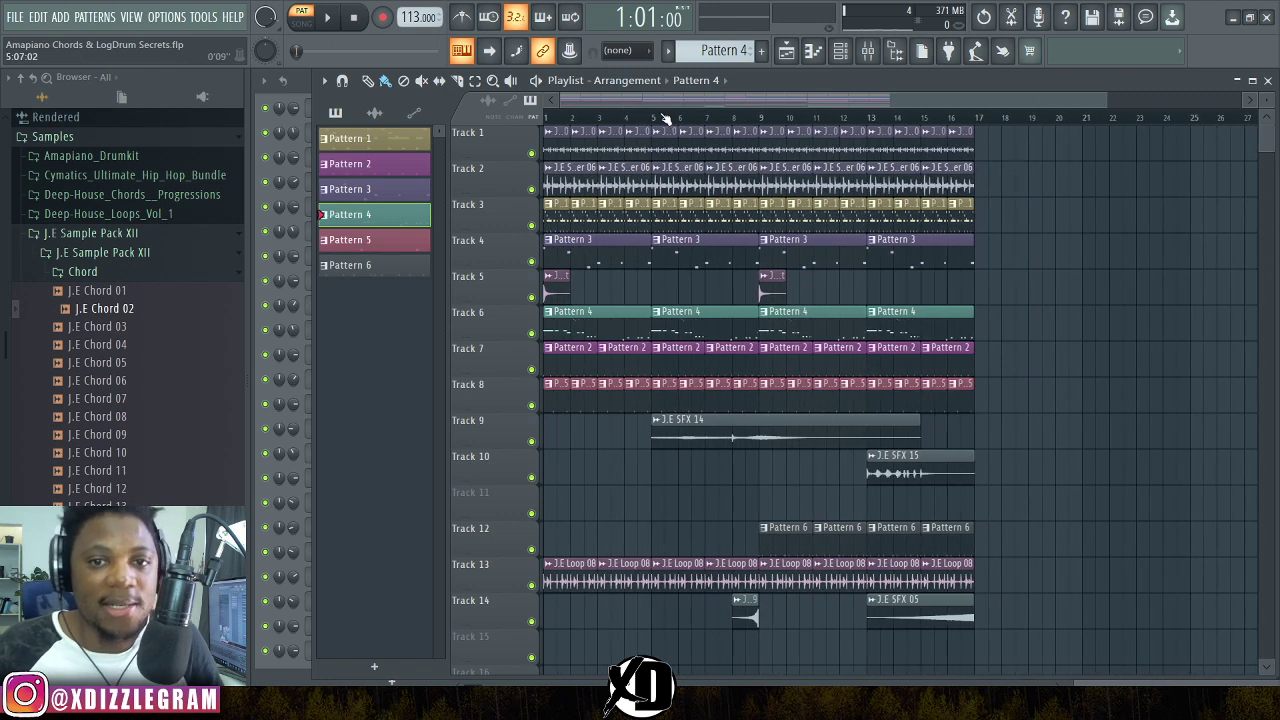
Switch playback to song mode, listen to the full arrangement from bar 1, and stop playback.
click(304, 20)
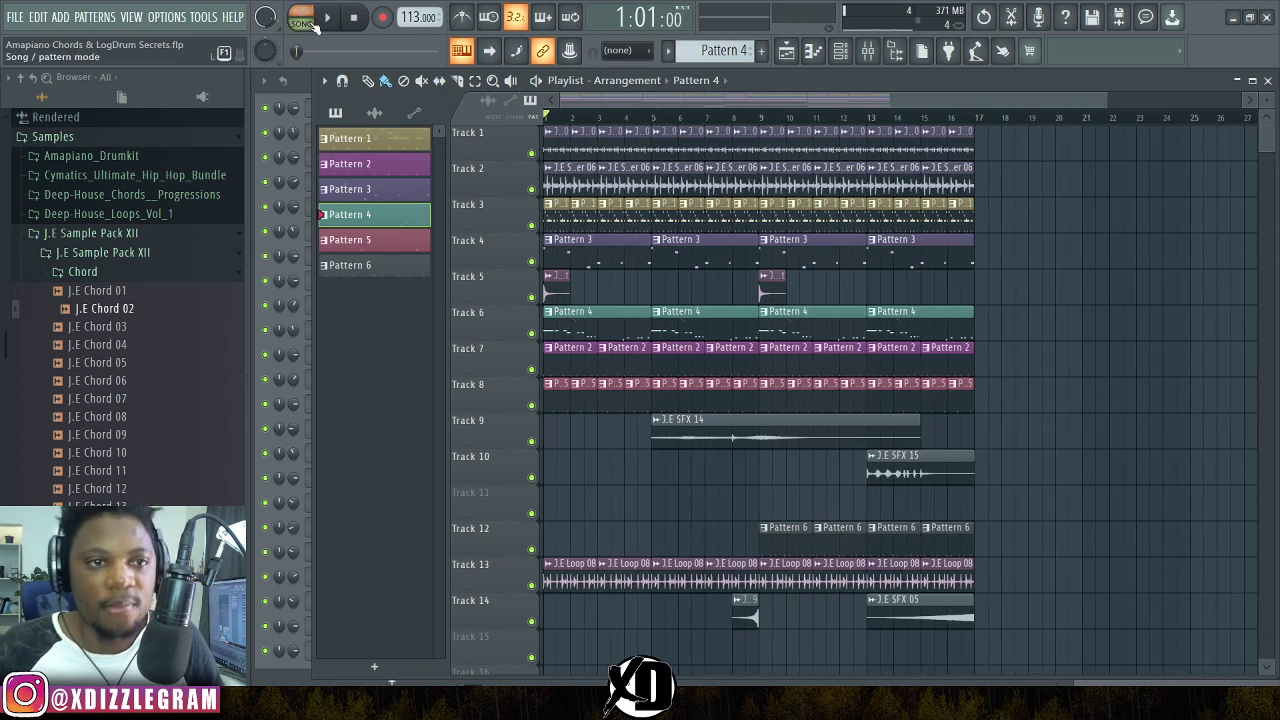
key(space)
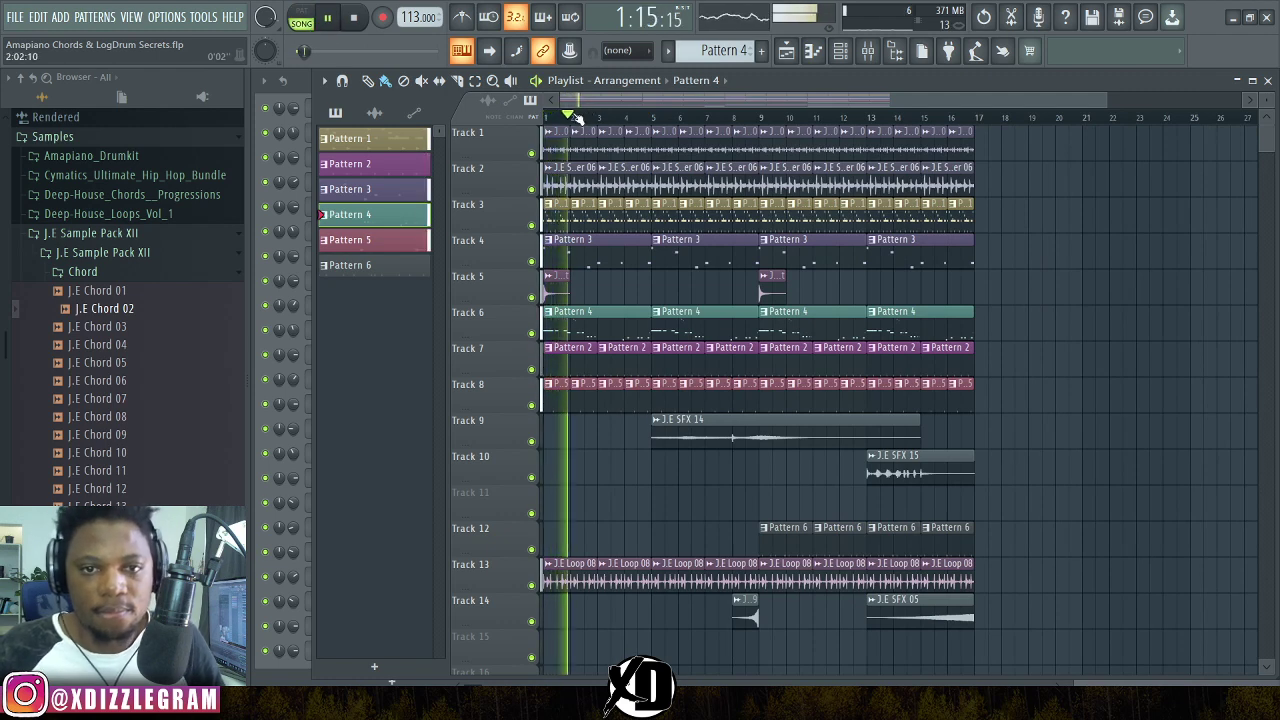
scroll(577, 117, up, 2)
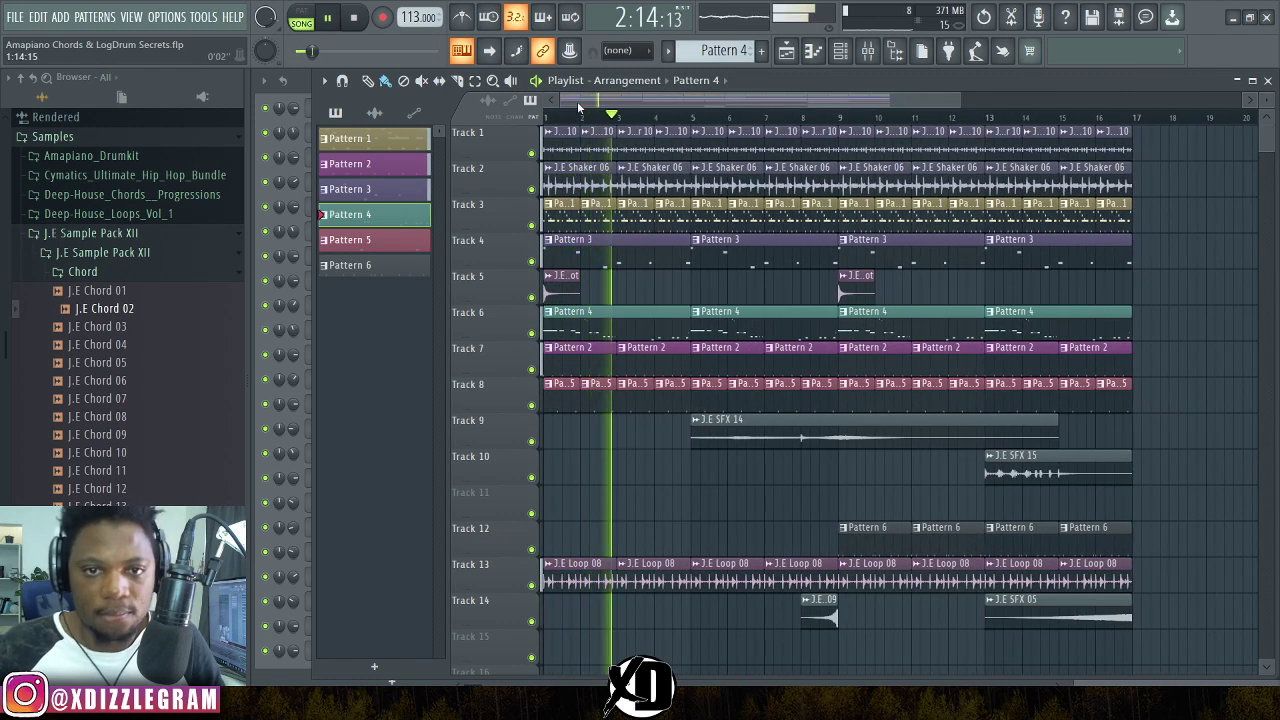
scroll(609, 115, down, 1)
scroll(590, 105, up, 1)
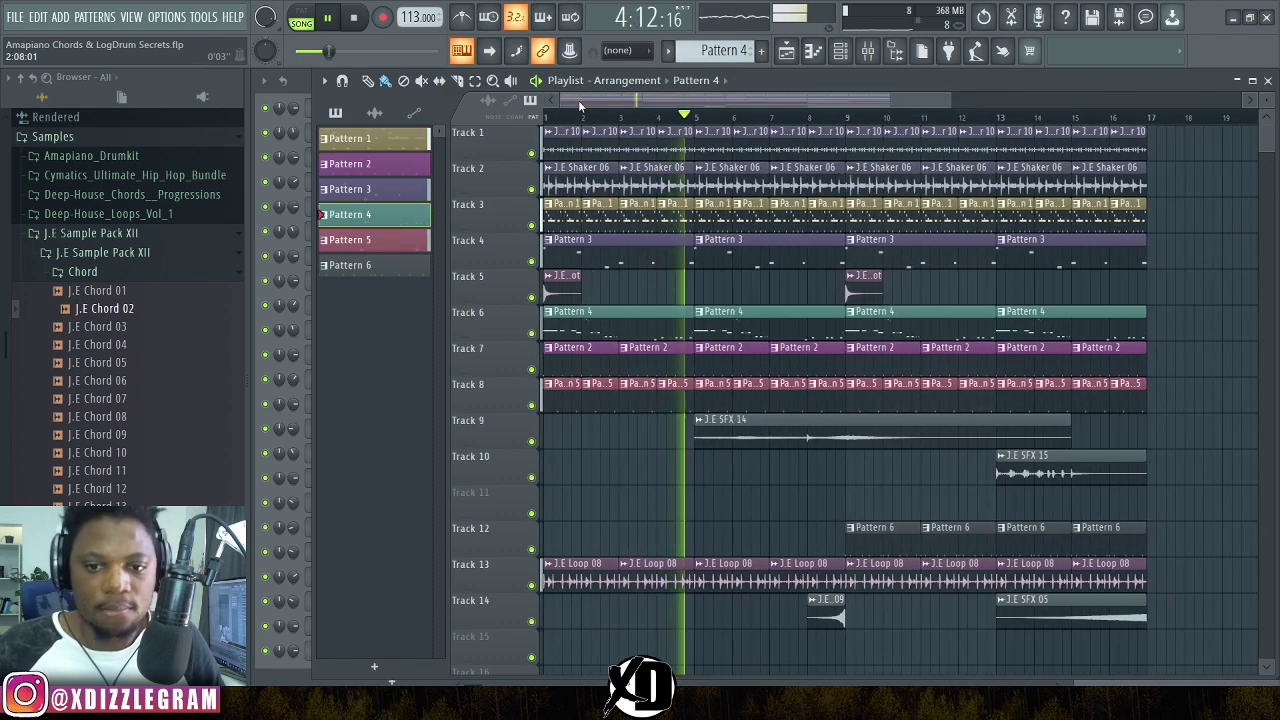
scroll(596, 112, down, 1)
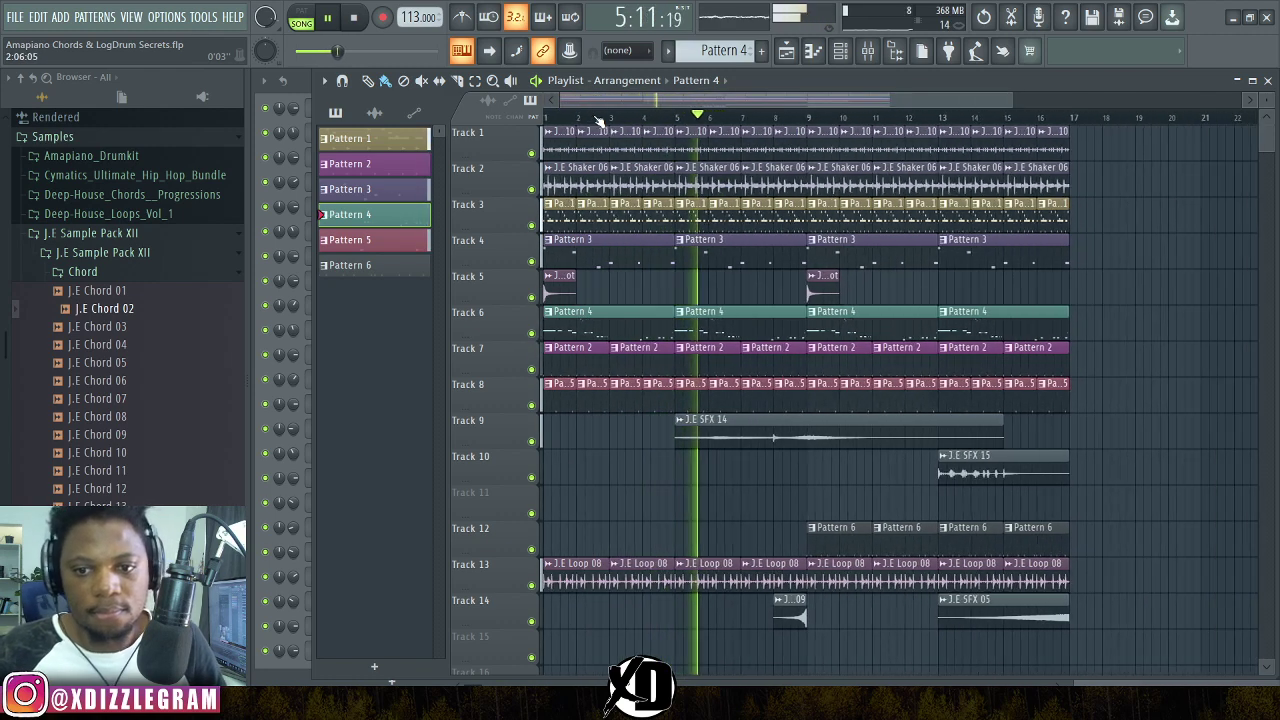
scroll(592, 102, up, 1)
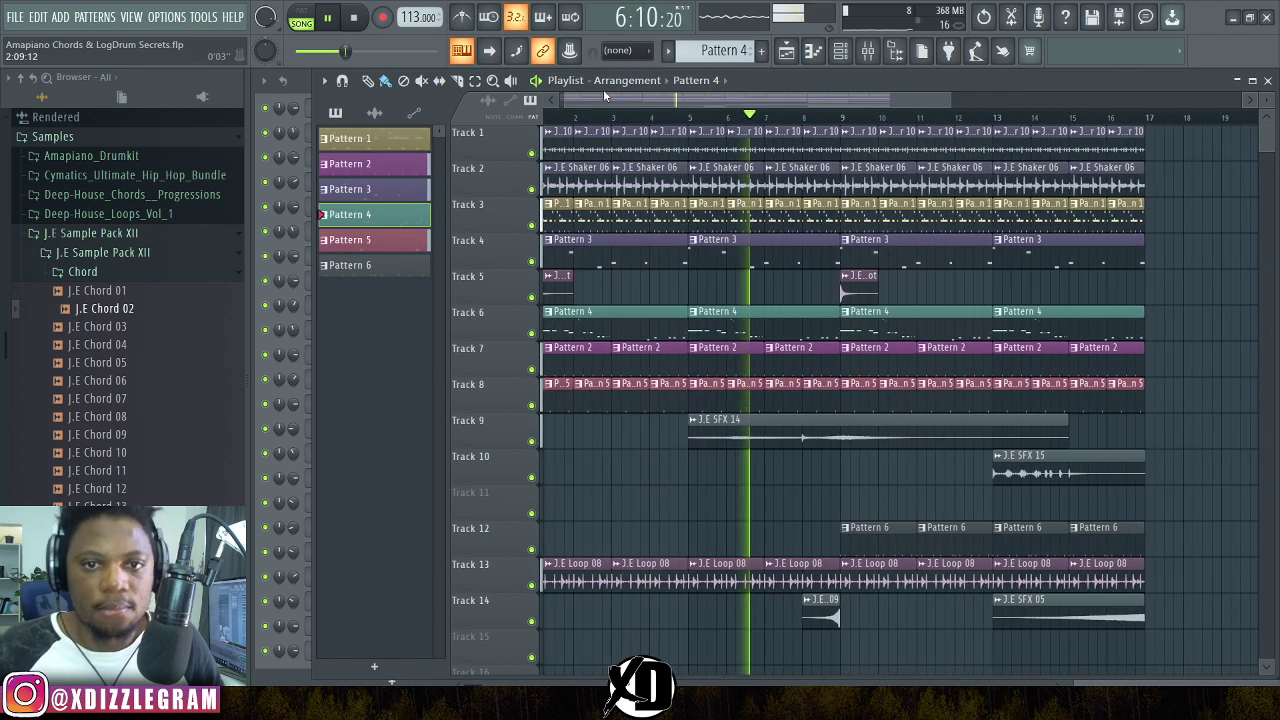
scroll(582, 98, up, 1)
key(space)
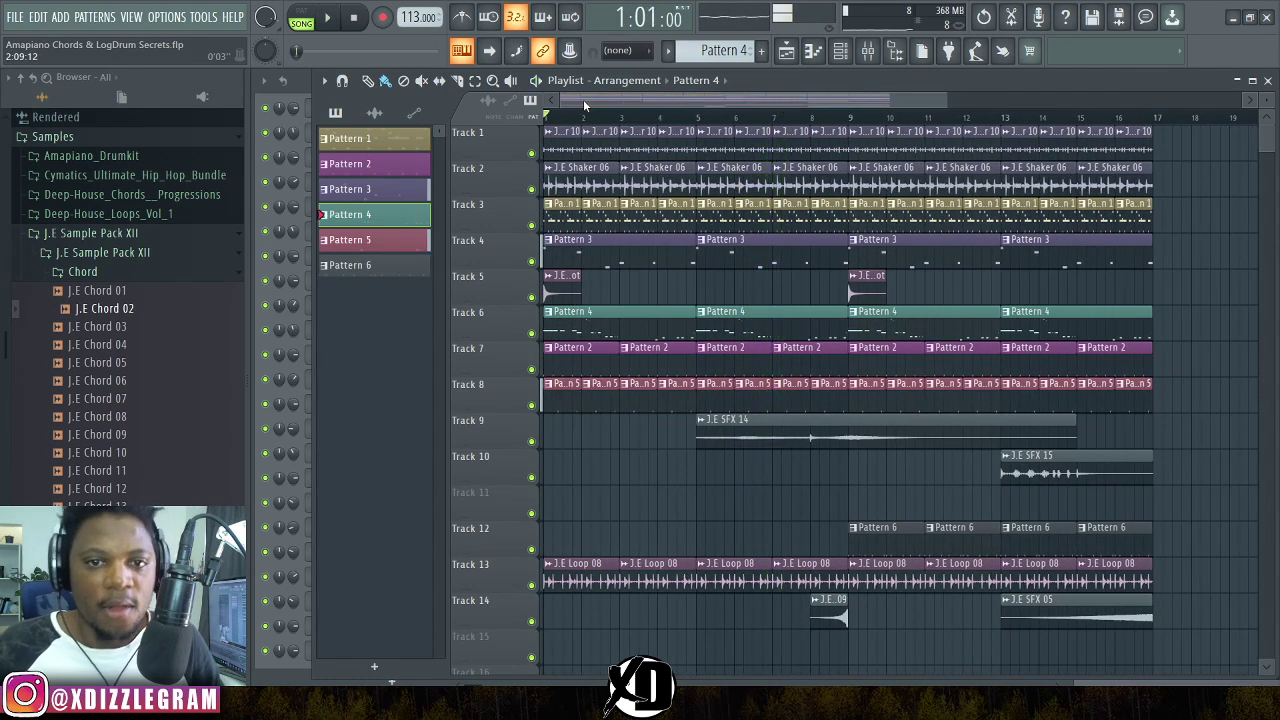